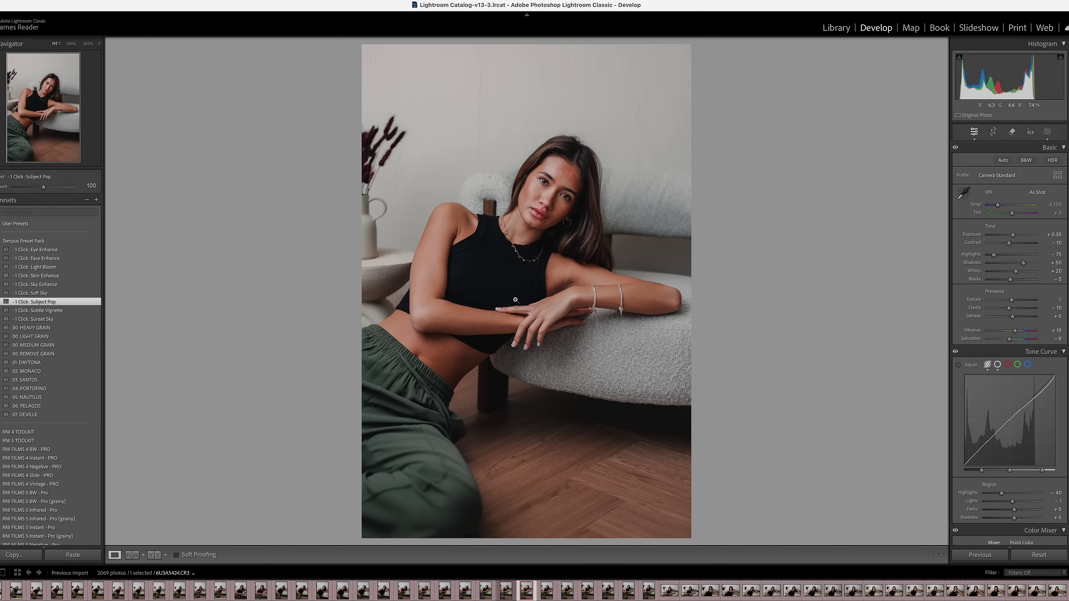
Step: Open the selected portrait in Adobe Photoshop 2025 for editing
{"action": "right_click", "coordinate": [563, 232]}
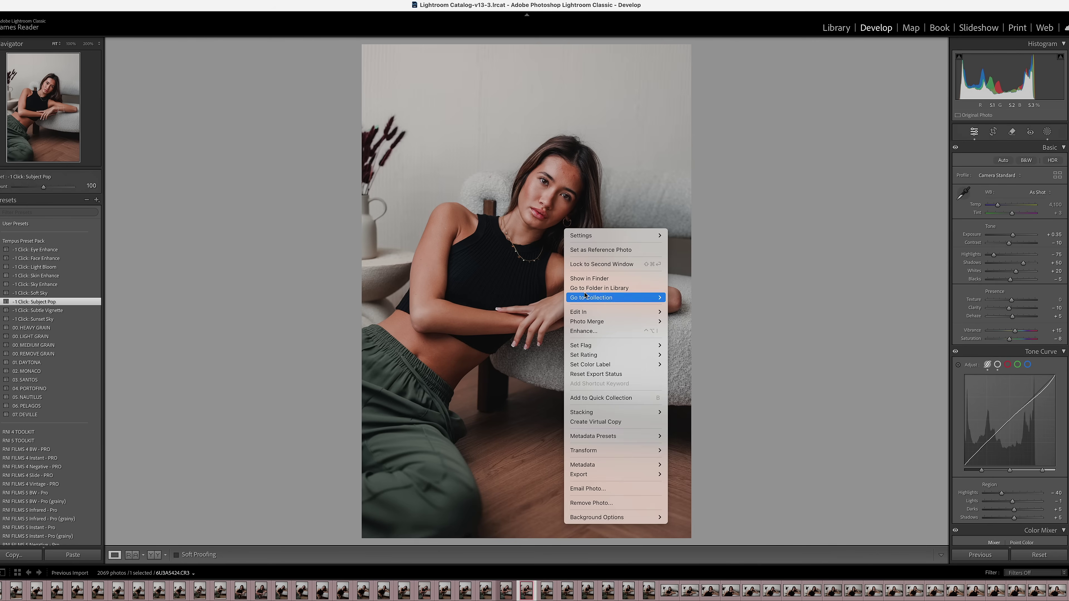
{"action": "mouse_move", "coordinate": [611, 312]}
{"action": "left_click", "coordinate": [722, 311]}
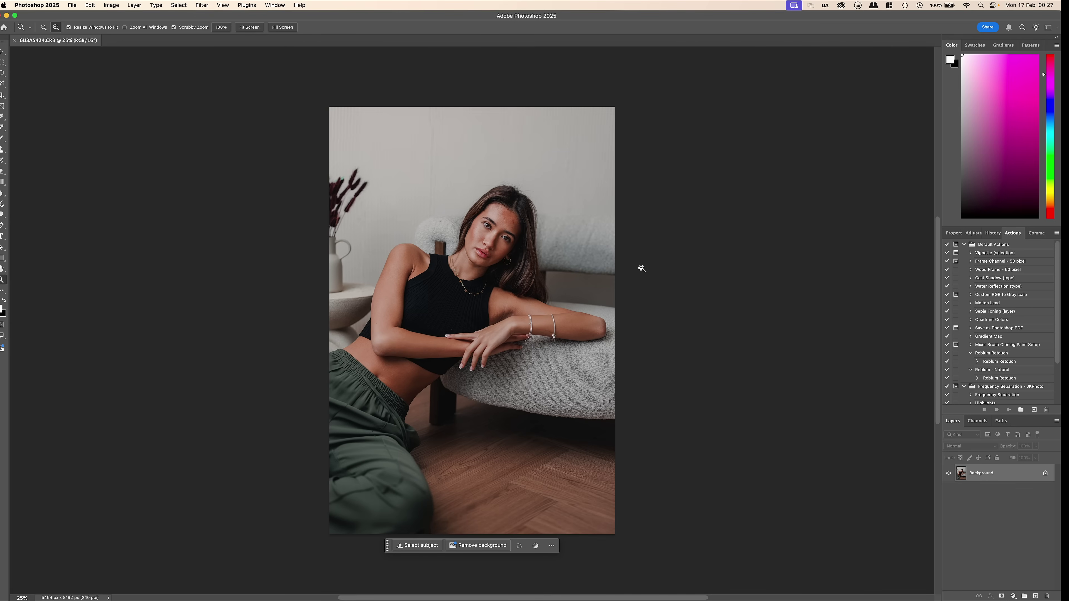
Step: Duplicate the Background layer and launch the Skylum Software plug-in filter on the copy
{"action": "left_click_drag", "start_coordinate": [497, 227], "coordinate": [497, 265]}
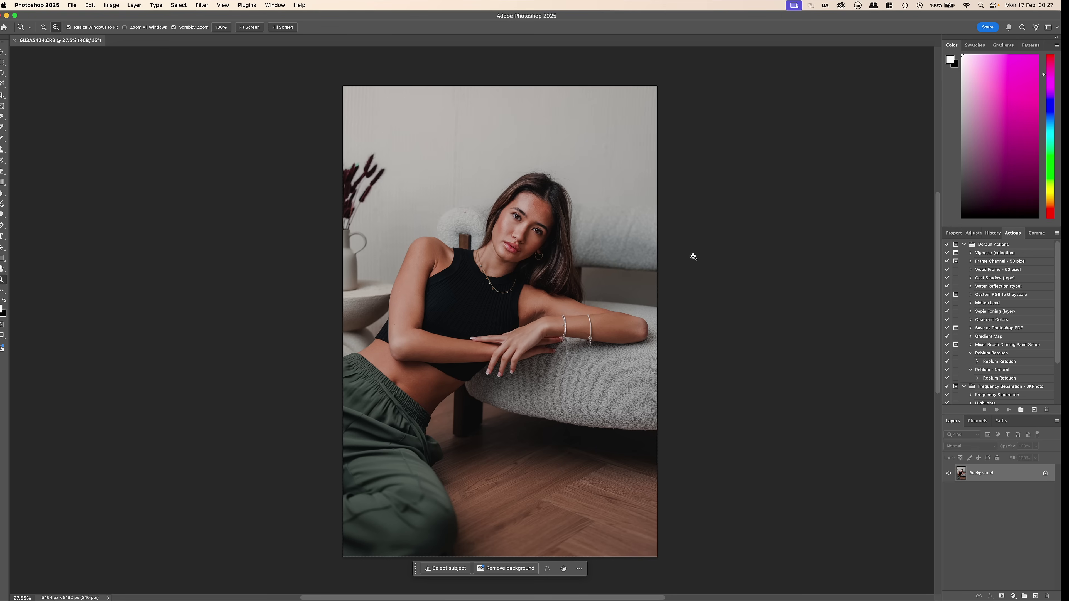
{"action": "key", "text": "super+j"}
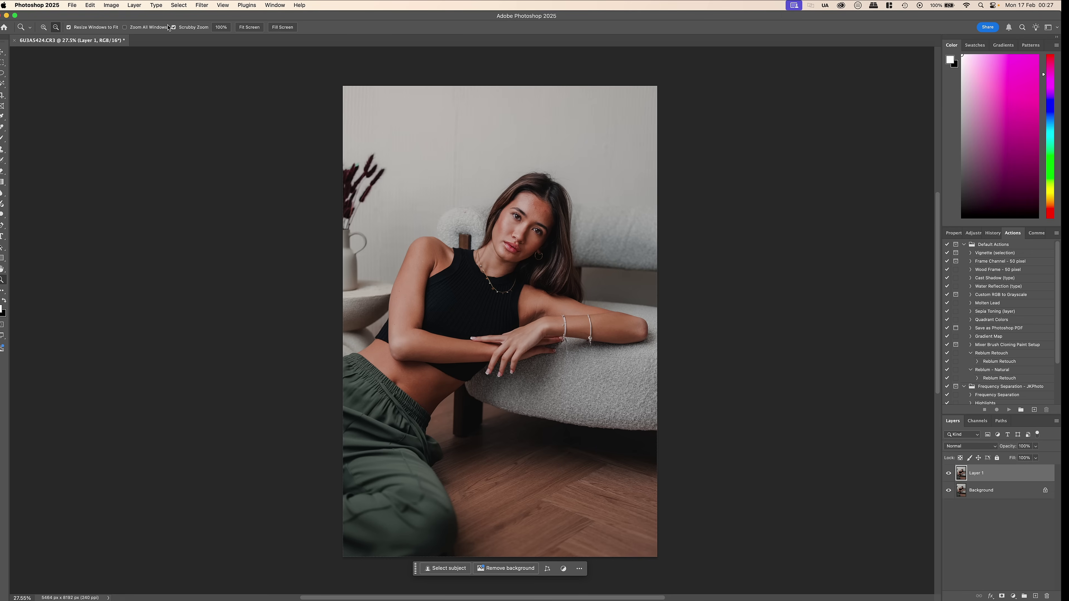
{"action": "left_click", "coordinate": [202, 6]}
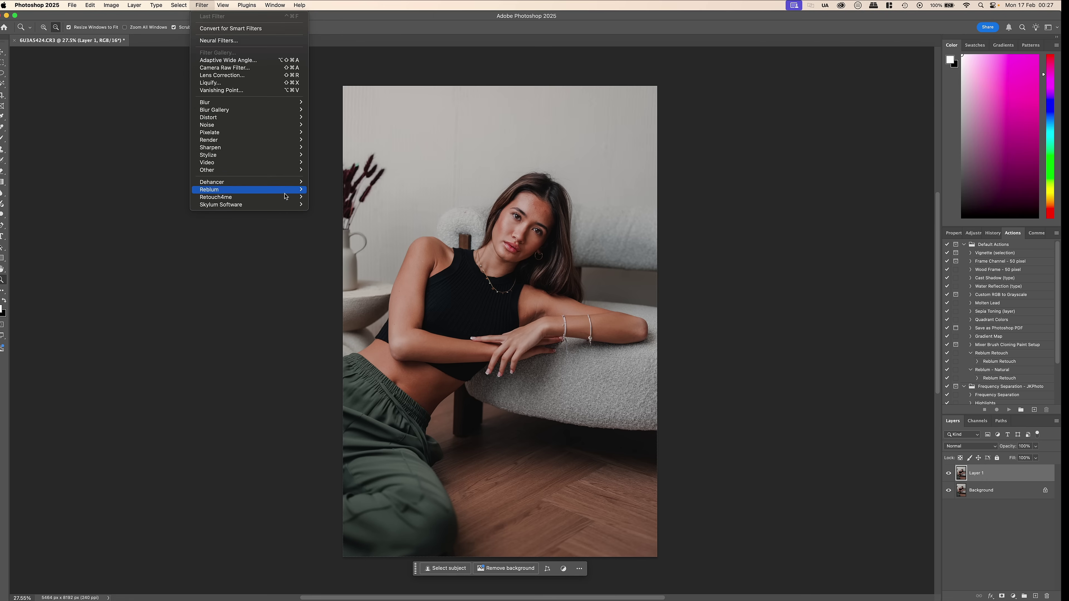
{"action": "mouse_move", "coordinate": [285, 205]}
{"action": "left_click", "coordinate": [331, 205]}
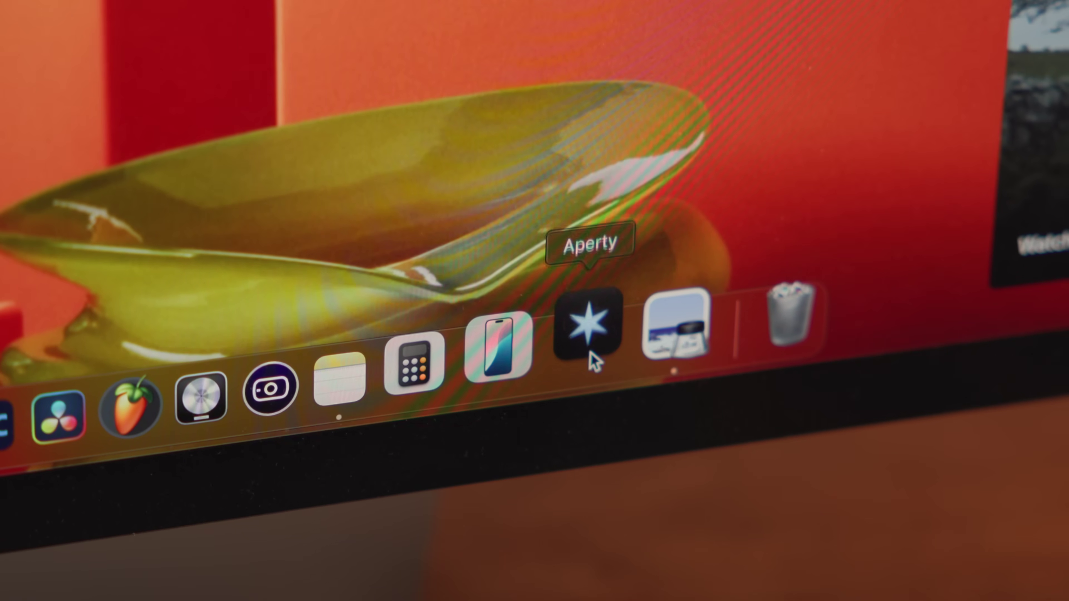
Step: Launch Aperty as a standalone application
{"action": "left_click", "coordinate": [589, 326]}
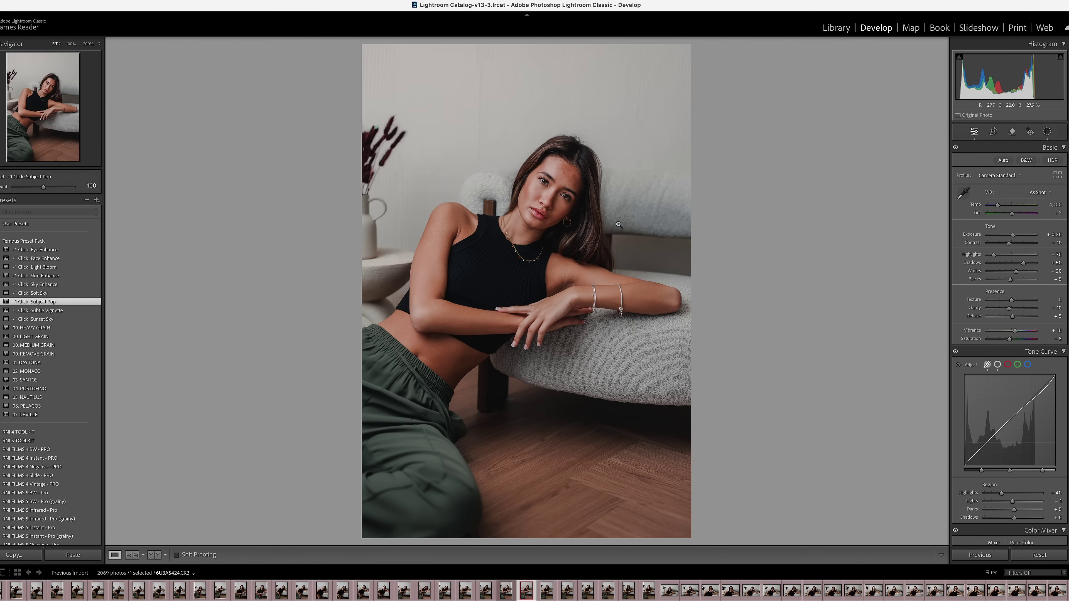
Step: From Lightroom Classic, open a copy of the portrait with Lightroom adjustments in Aperty
{"action": "right_click", "coordinate": [606, 221]}
{"action": "mouse_move", "coordinate": [652, 305]}
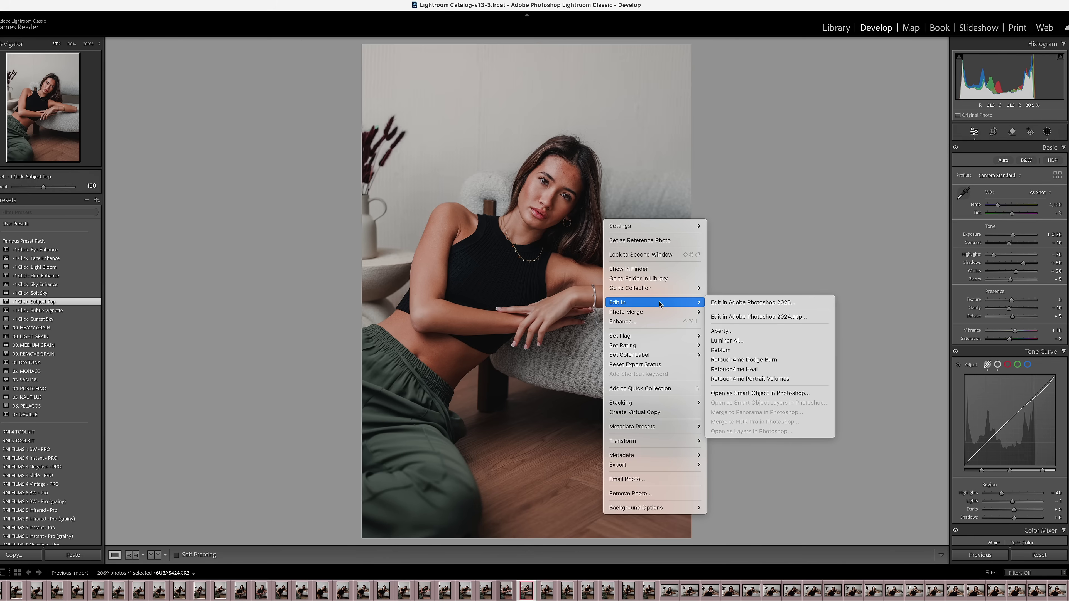
{"action": "left_click", "coordinate": [759, 332]}
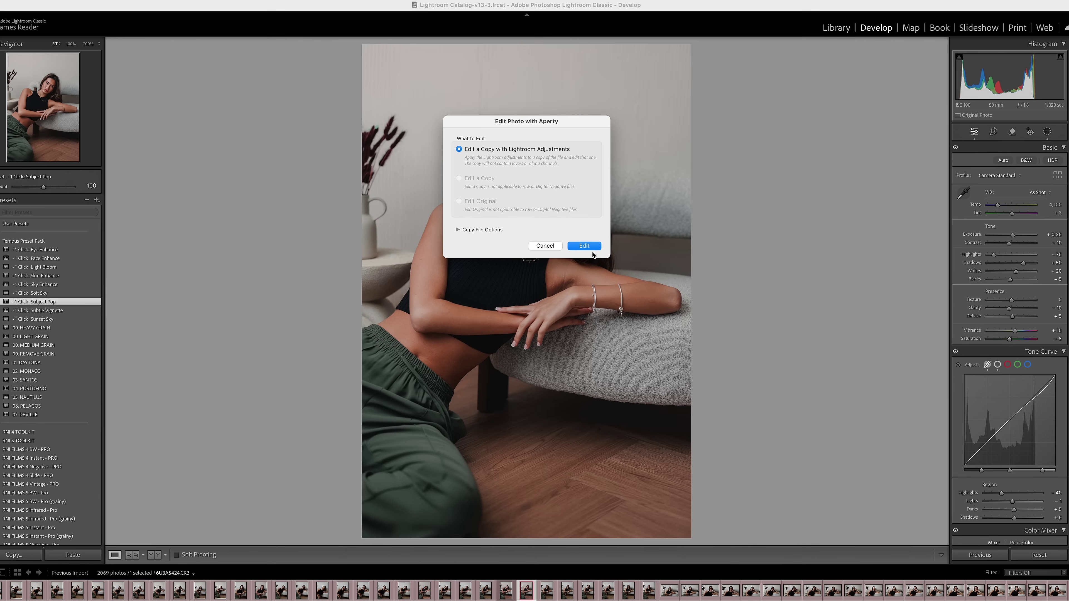
{"action": "left_click", "coordinate": [586, 245]}
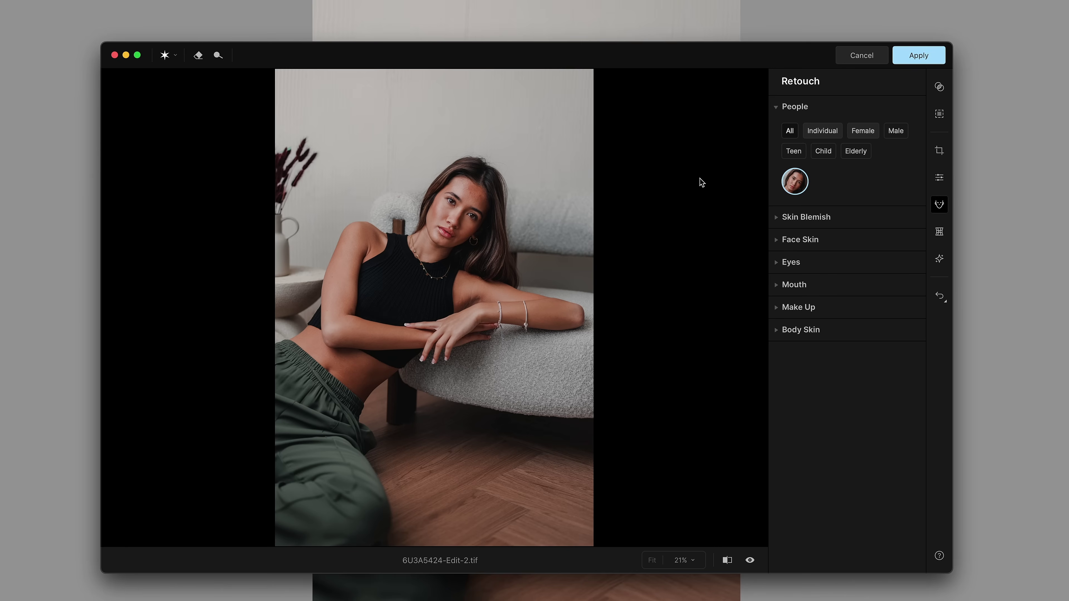
Step: Show the woman's face at 100% and set Blemish Removal under Skin Blemish to 68
{"action": "left_click", "coordinate": [475, 207]}
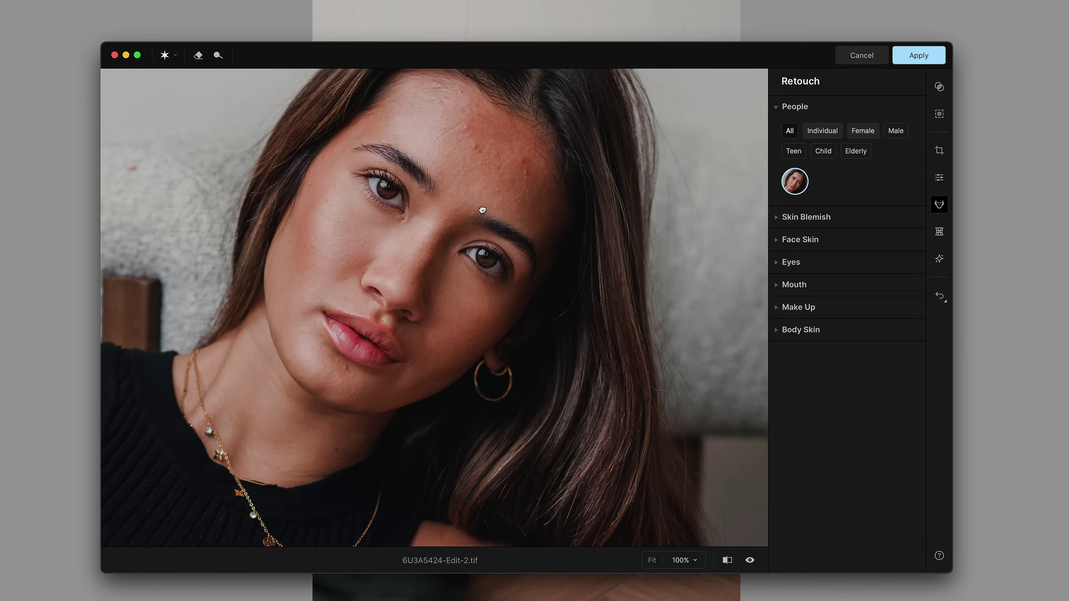
{"action": "left_click_drag", "start_coordinate": [482, 209], "coordinate": [532, 241]}
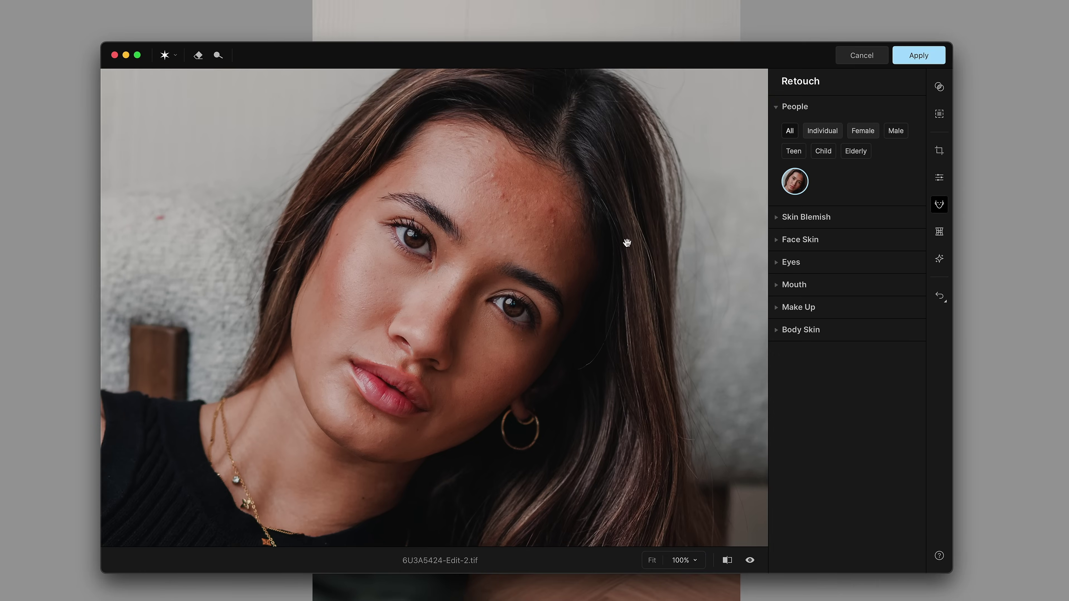
{"action": "left_click", "coordinate": [776, 218]}
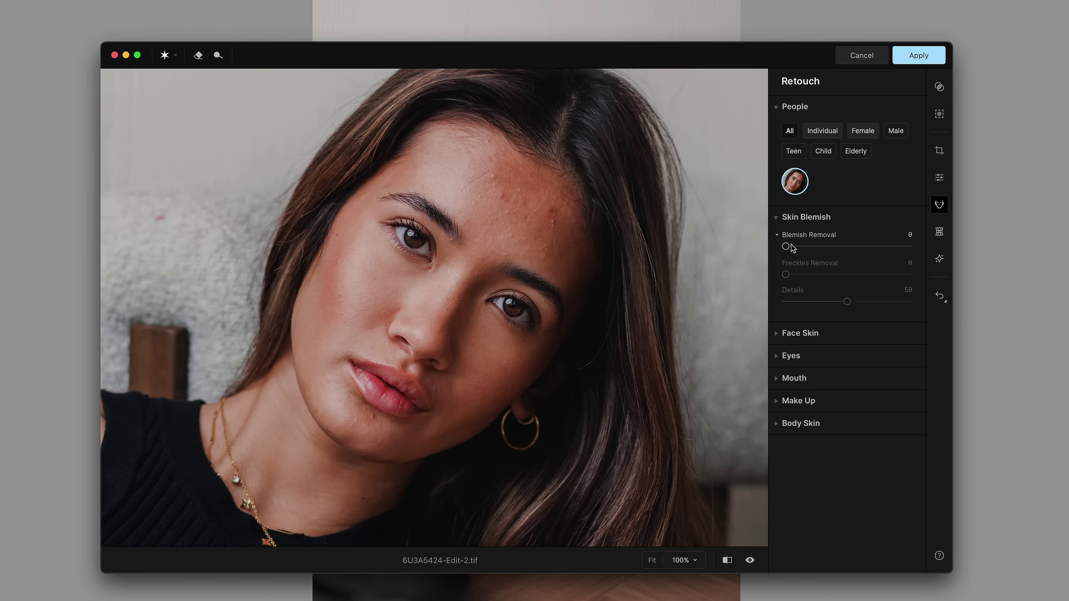
{"action": "left_click_drag", "start_coordinate": [785, 247], "coordinate": [868, 250]}
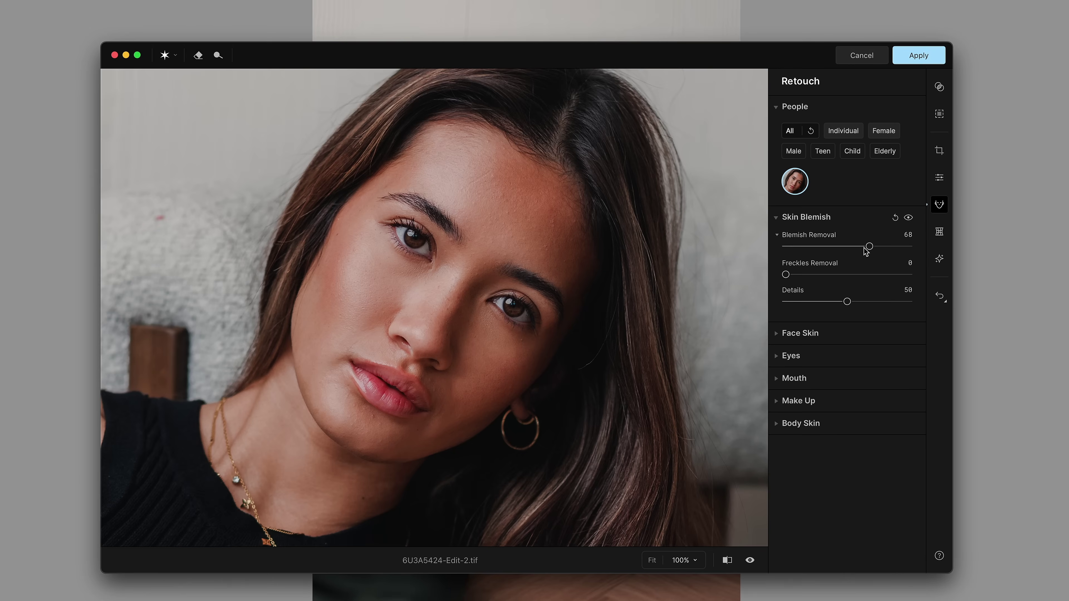
Step: Raise Blemish Removal to its maximum and compare the face with and without the Skin Blemish correction
{"action": "left_click_drag", "start_coordinate": [865, 251], "coordinate": [910, 253]}
{"action": "left_click", "coordinate": [909, 219]}
{"action": "left_click", "coordinate": [909, 219]}
{"action": "left_click", "coordinate": [909, 219]}
{"action": "left_click", "coordinate": [909, 219]}
{"action": "left_click", "coordinate": [909, 219]}
{"action": "left_click", "coordinate": [909, 219]}
Step: Lower Blemish Removal to a moderate level, raise the Skin Blemish Details, and compare the face before and after
{"action": "left_click_drag", "start_coordinate": [907, 246], "coordinate": [870, 253]}
{"action": "left_click_drag", "start_coordinate": [846, 305], "coordinate": [878, 304]}
{"action": "left_click_drag", "start_coordinate": [877, 301], "coordinate": [877, 302]}
{"action": "left_click", "coordinate": [908, 218]}
{"action": "left_click", "coordinate": [909, 219]}
Step: Set Skin Smoothing under Face Skin to 25, then try minimum Details and reset them to 50
{"action": "left_click", "coordinate": [776, 223]}
{"action": "left_click", "coordinate": [777, 239]}
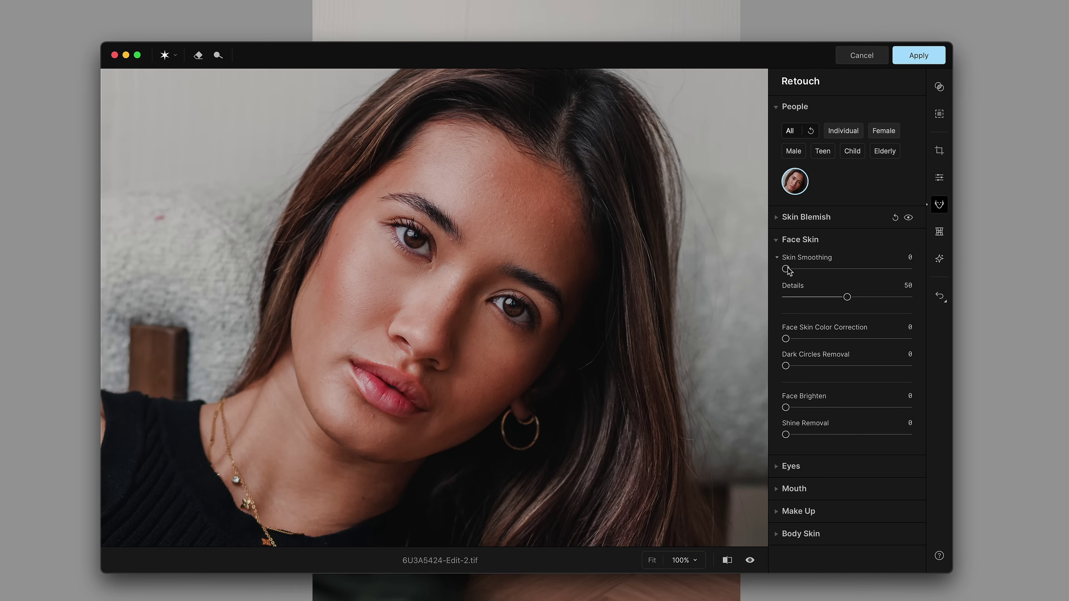
{"action": "left_click_drag", "start_coordinate": [786, 270], "coordinate": [879, 274]}
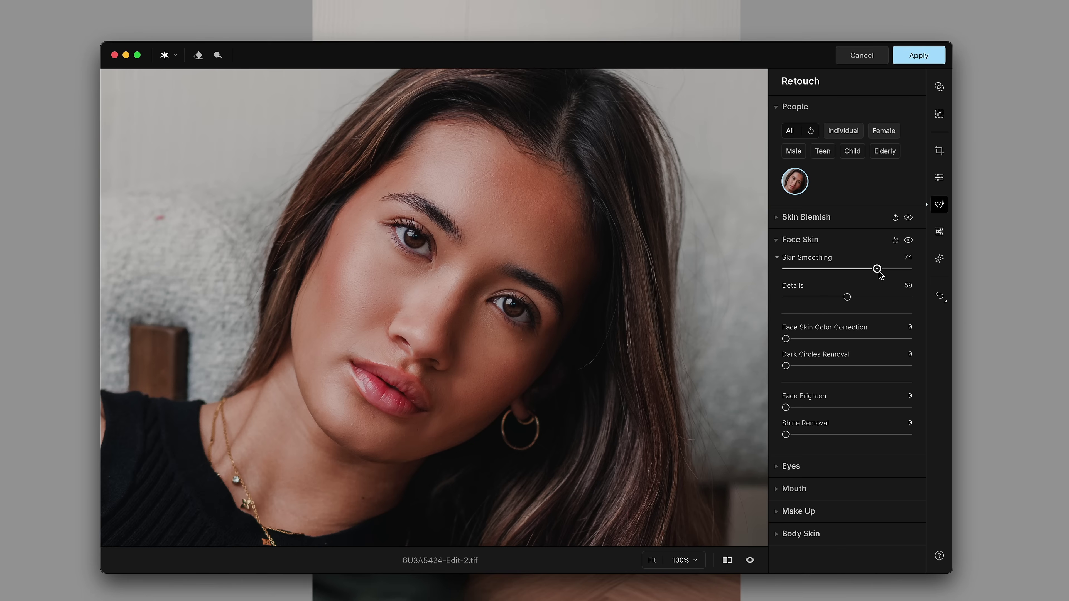
{"action": "left_click_drag", "start_coordinate": [879, 273], "coordinate": [821, 287]}
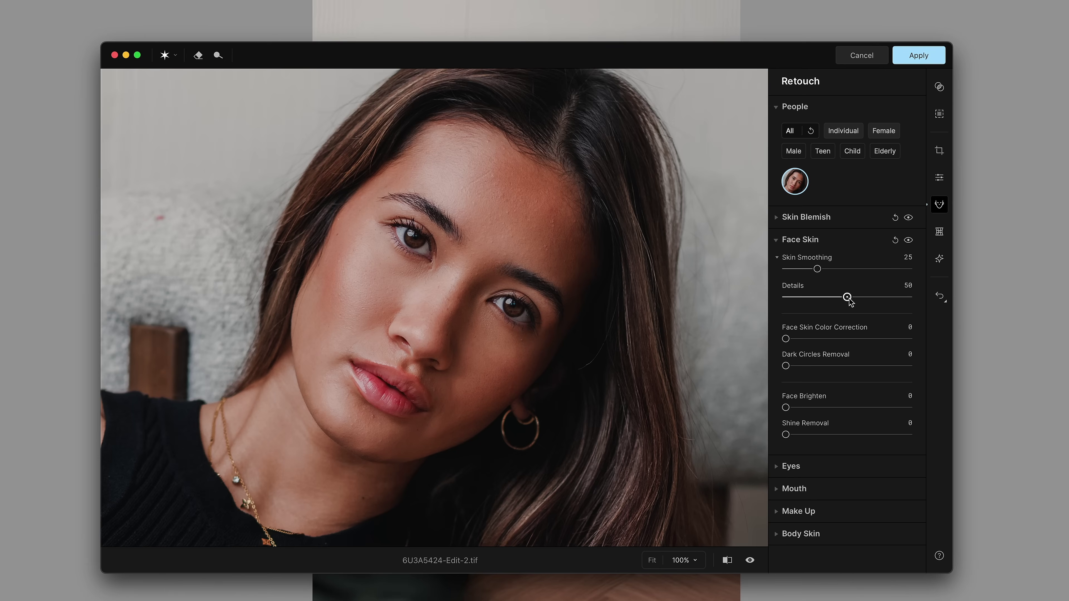
{"action": "left_click_drag", "start_coordinate": [848, 299], "coordinate": [777, 301]}
{"action": "double_click", "coordinate": [784, 298]}
Step: Set Face Skin Color Correction to 71 and compare the face with and without the Skin Blemish correction
{"action": "left_click_drag", "start_coordinate": [785, 338], "coordinate": [922, 340]}
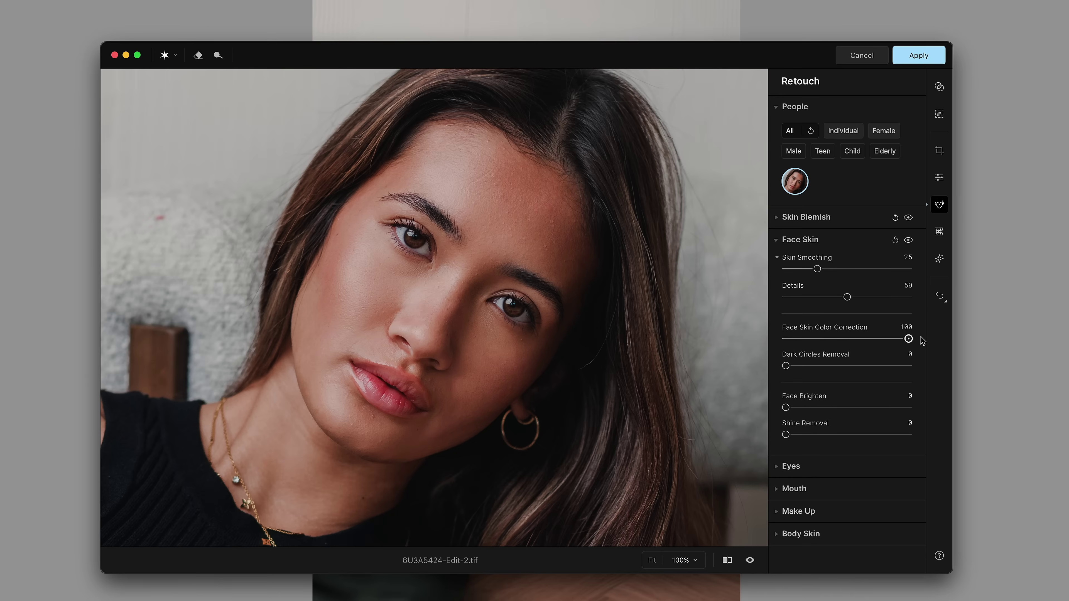
{"action": "left_click_drag", "start_coordinate": [922, 340], "coordinate": [875, 356]}
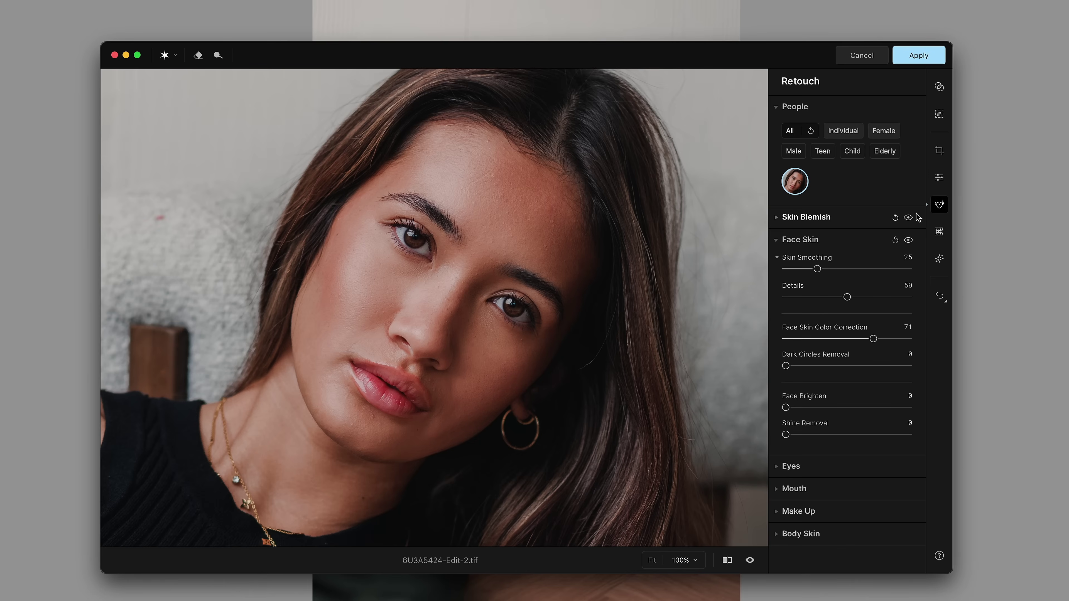
{"action": "left_click", "coordinate": [907, 218]}
{"action": "left_click", "coordinate": [908, 219]}
{"action": "left_click", "coordinate": [908, 219]}
{"action": "left_click", "coordinate": [907, 219]}
{"action": "left_click", "coordinate": [908, 219]}
{"action": "left_click", "coordinate": [908, 219]}
{"action": "left_click", "coordinate": [908, 219]}
{"action": "left_click", "coordinate": [908, 219]}
Step: Set Dark Circles Removal to 64 and compare the under-eye area with and without the Face Skin edits
{"action": "left_click_drag", "start_coordinate": [785, 366], "coordinate": [785, 366]}
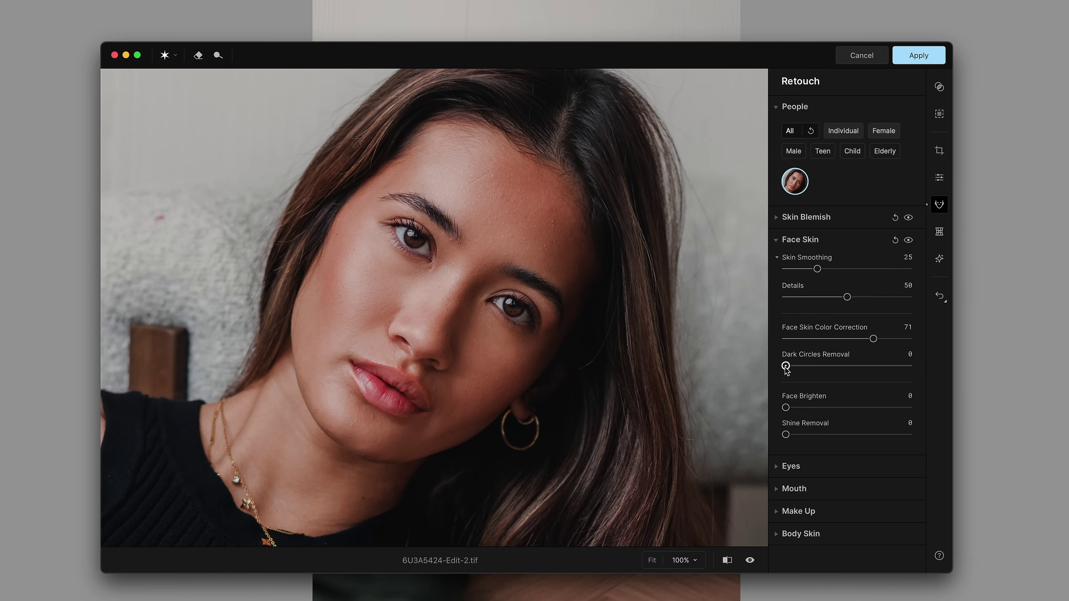
{"action": "left_click_drag", "start_coordinate": [786, 369], "coordinate": [866, 367]}
{"action": "left_click", "coordinate": [907, 240]}
{"action": "left_click", "coordinate": [909, 242]}
{"action": "left_click", "coordinate": [909, 242]}
{"action": "left_click", "coordinate": [909, 241]}
{"action": "left_click", "coordinate": [909, 242]}
{"action": "left_click", "coordinate": [909, 242]}
{"action": "left_click", "coordinate": [909, 241]}
{"action": "left_click", "coordinate": [909, 242]}
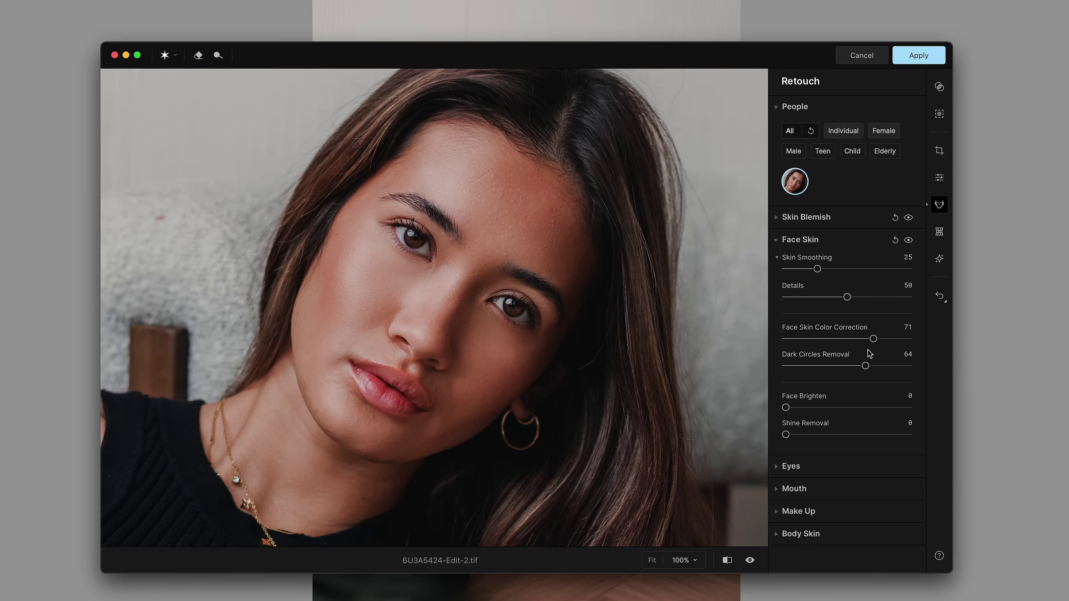
Step: Lower Dark Circles Removal to 30 and check the face with and without the Face Skin edits
{"action": "left_click_drag", "start_coordinate": [867, 366], "coordinate": [823, 374]}
{"action": "left_click", "coordinate": [908, 241]}
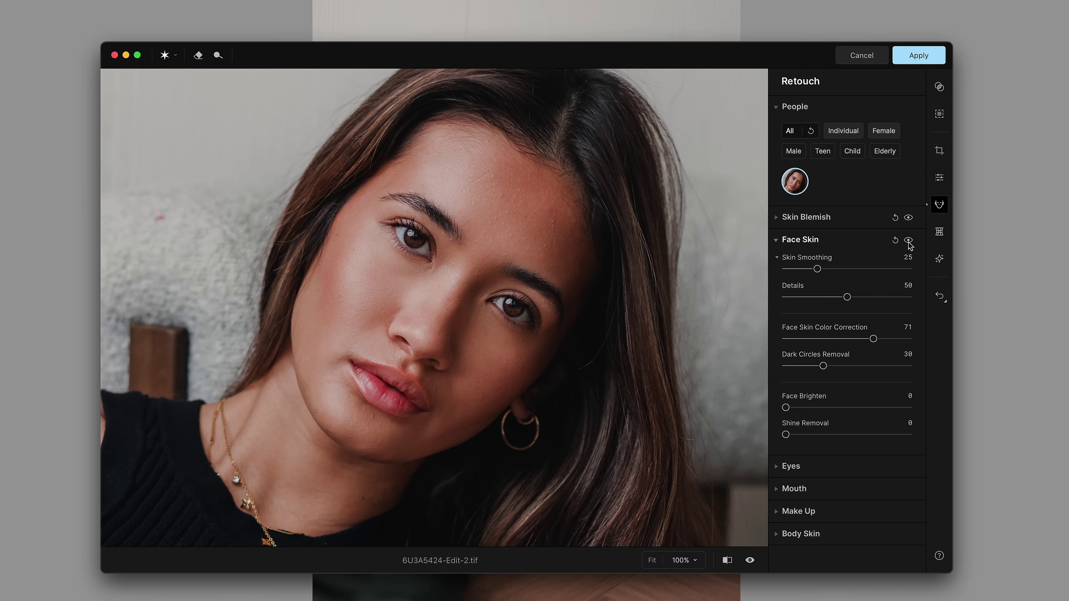
{"action": "left_click", "coordinate": [908, 242]}
Step: Try Face Brighten at 21 and return it to 0
{"action": "left_click_drag", "start_coordinate": [785, 408], "coordinate": [811, 409]}
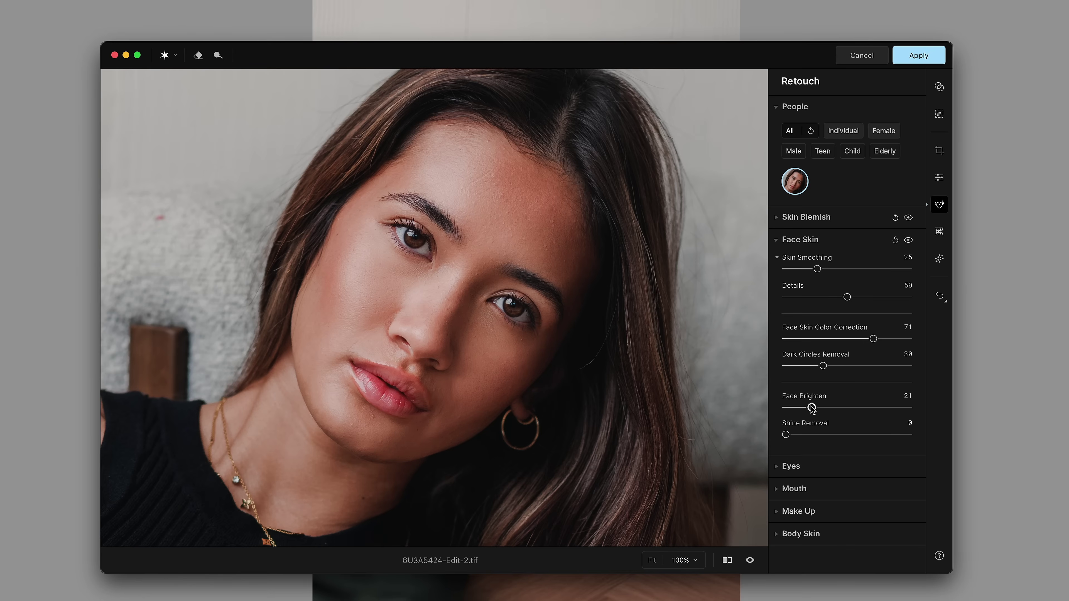
{"action": "left_click_drag", "start_coordinate": [810, 408], "coordinate": [784, 408]}
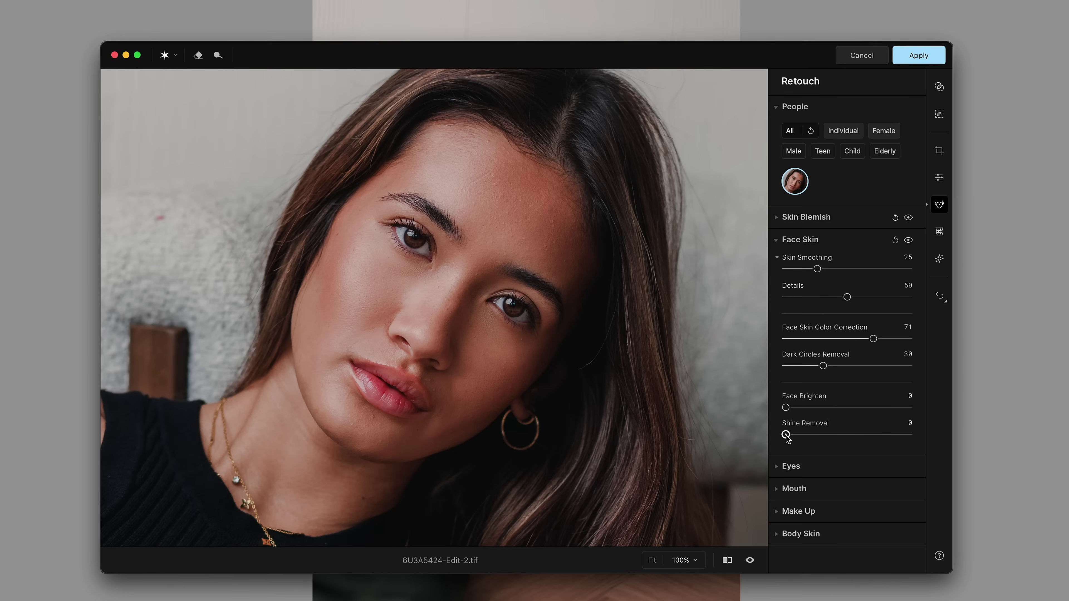
Step: Apply a light amount of Shine Removal to the face and compare the whole retouch with the original photo
{"action": "left_click_drag", "start_coordinate": [786, 435], "coordinate": [816, 436]}
{"action": "left_click", "coordinate": [749, 561]}
{"action": "left_click", "coordinate": [750, 561]}
{"action": "left_click", "coordinate": [750, 561]}
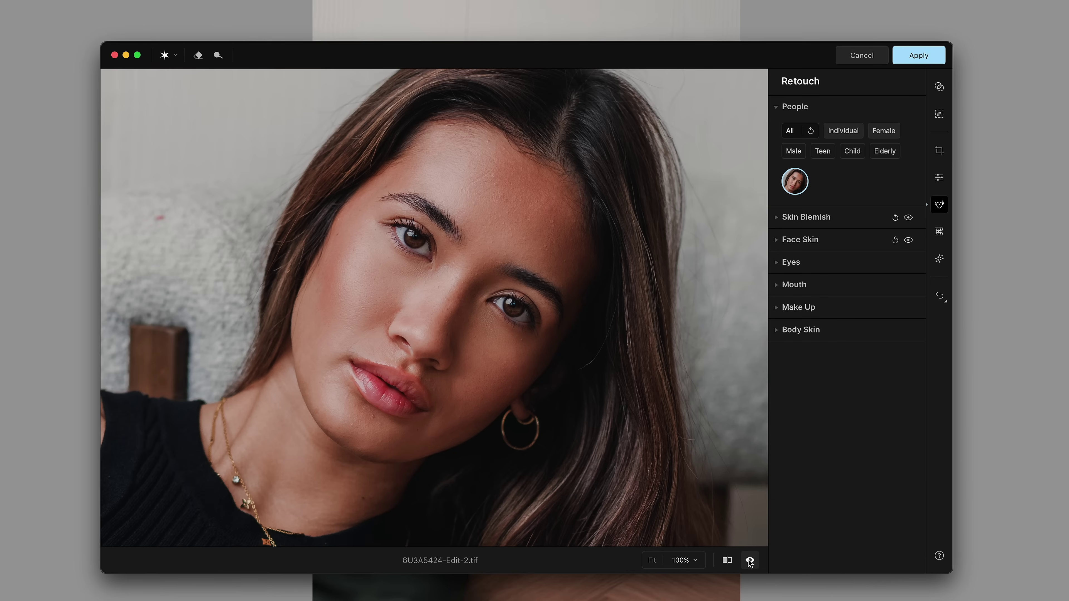
{"action": "left_click", "coordinate": [749, 561]}
{"action": "left_click", "coordinate": [750, 561]}
Step: Try the Blue and Green iris colors on the eyes, ending on Blue
{"action": "left_click", "coordinate": [776, 262]}
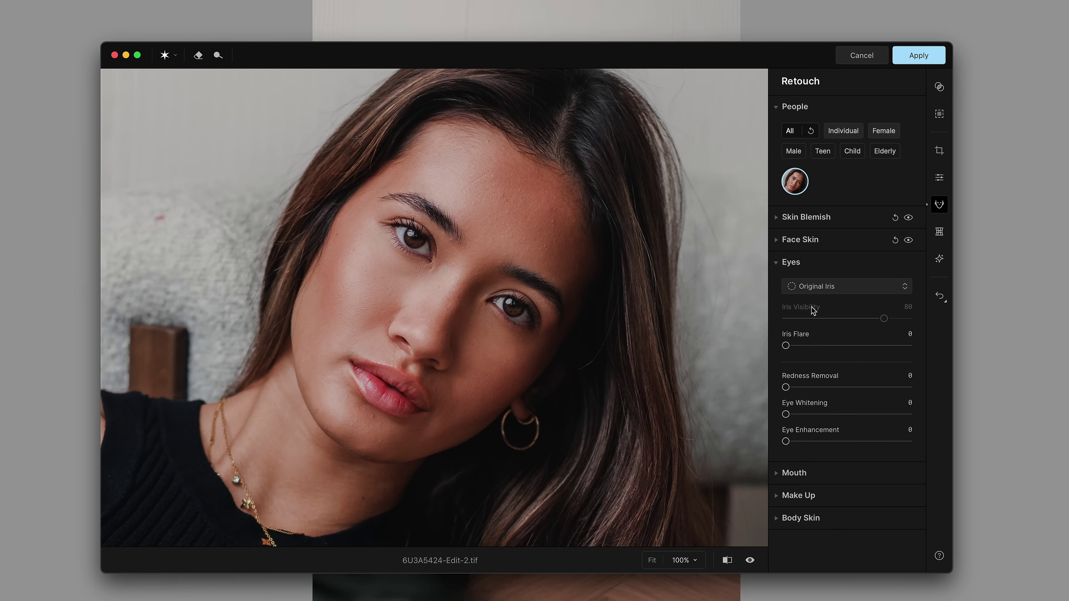
{"action": "left_click", "coordinate": [831, 289]}
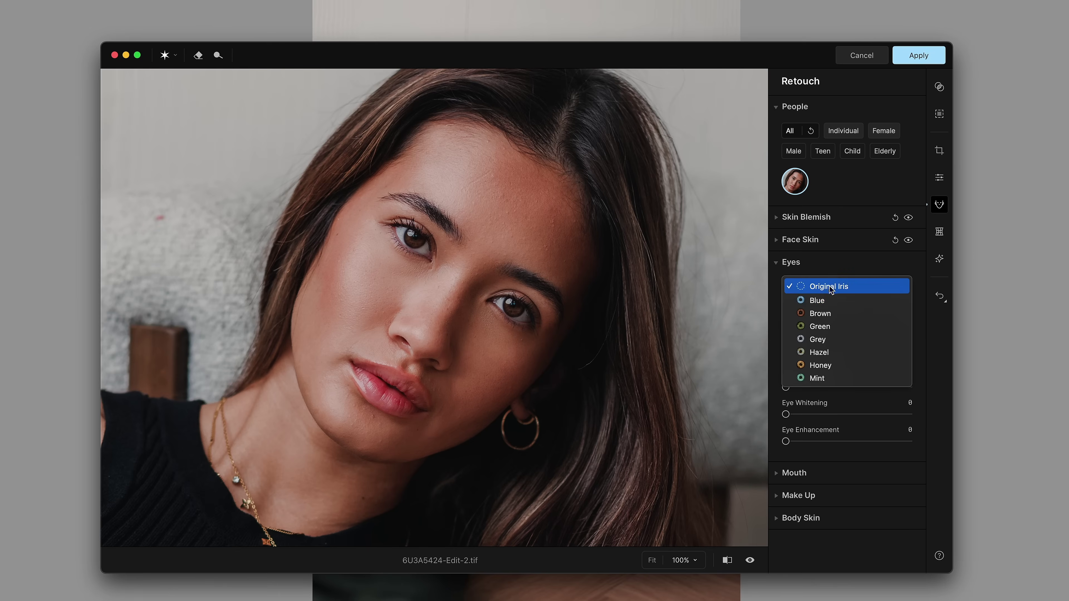
{"action": "left_click", "coordinate": [829, 300]}
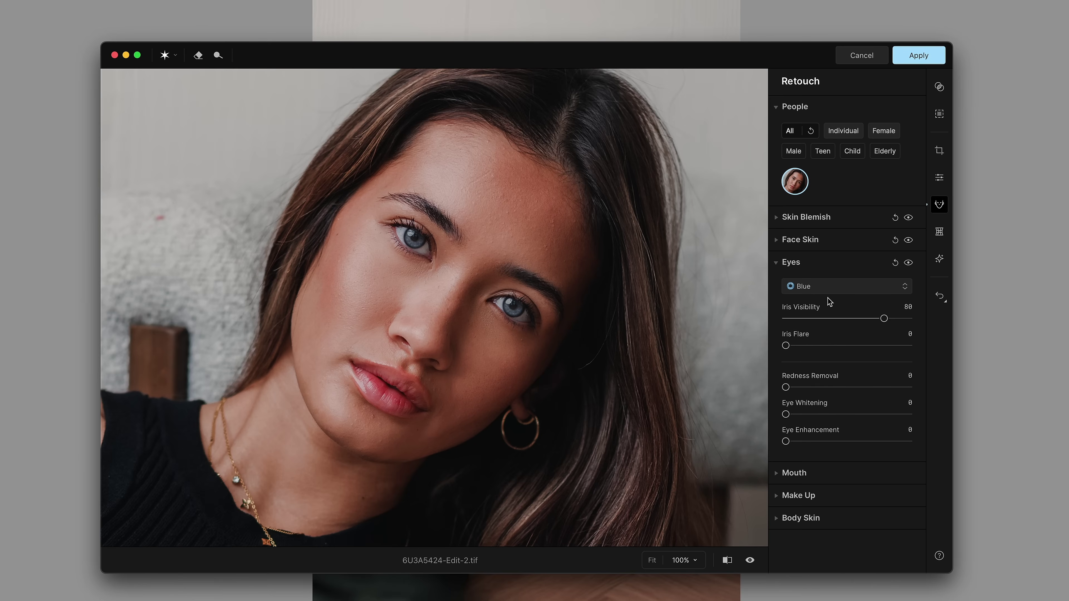
{"action": "left_click", "coordinate": [810, 289]}
{"action": "left_click", "coordinate": [820, 326]}
{"action": "left_click", "coordinate": [824, 290]}
{"action": "left_click", "coordinate": [819, 300]}
Step: Set Iris Visibility of the blue irises to 43, comparing the eyes with and without the effect
{"action": "left_click_drag", "start_coordinate": [884, 318], "coordinate": [801, 323]}
{"action": "left_click", "coordinate": [907, 264]}
{"action": "left_click", "coordinate": [907, 265]}
{"action": "left_click_drag", "start_coordinate": [802, 318], "coordinate": [840, 318]}
Step: Try the Honey and Brown iris colors, compare the eyes before and after, and restore Original Iris
{"action": "left_click", "coordinate": [842, 291]}
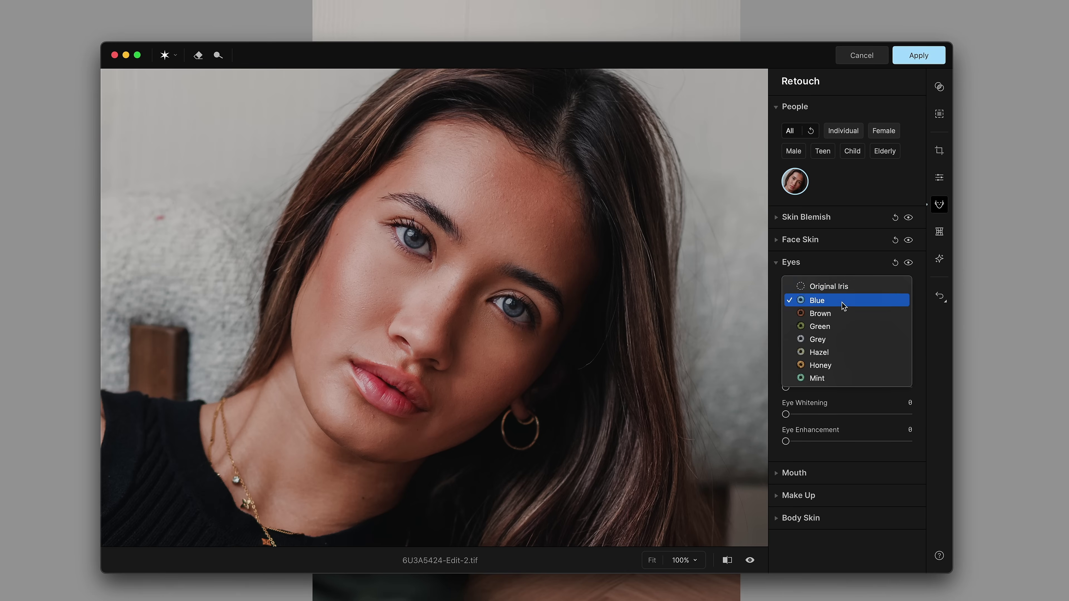
{"action": "left_click", "coordinate": [840, 362]}
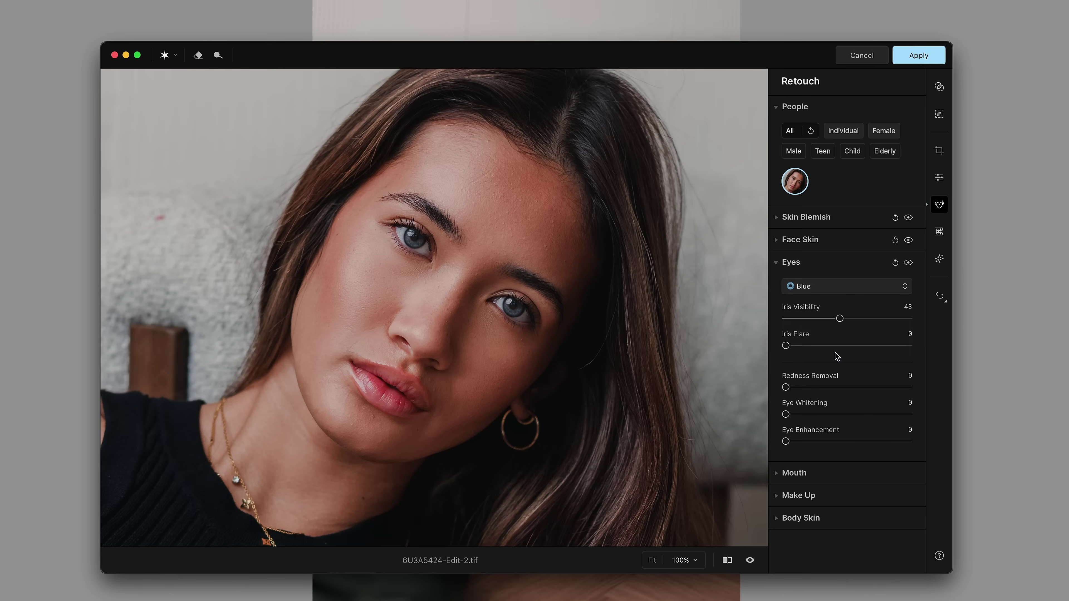
{"action": "left_click", "coordinate": [829, 288]}
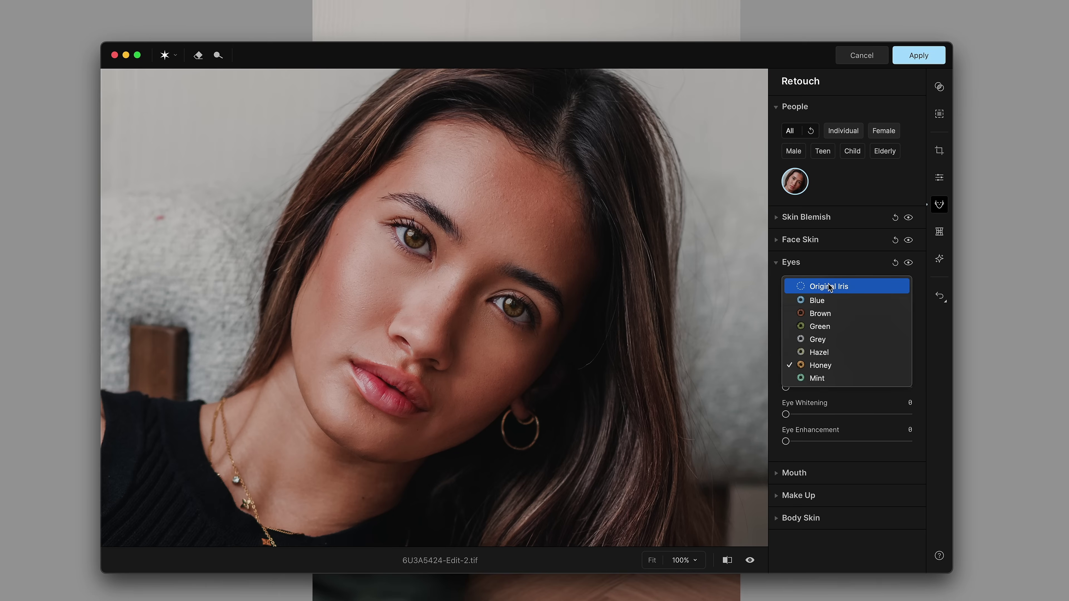
{"action": "left_click", "coordinate": [829, 315]}
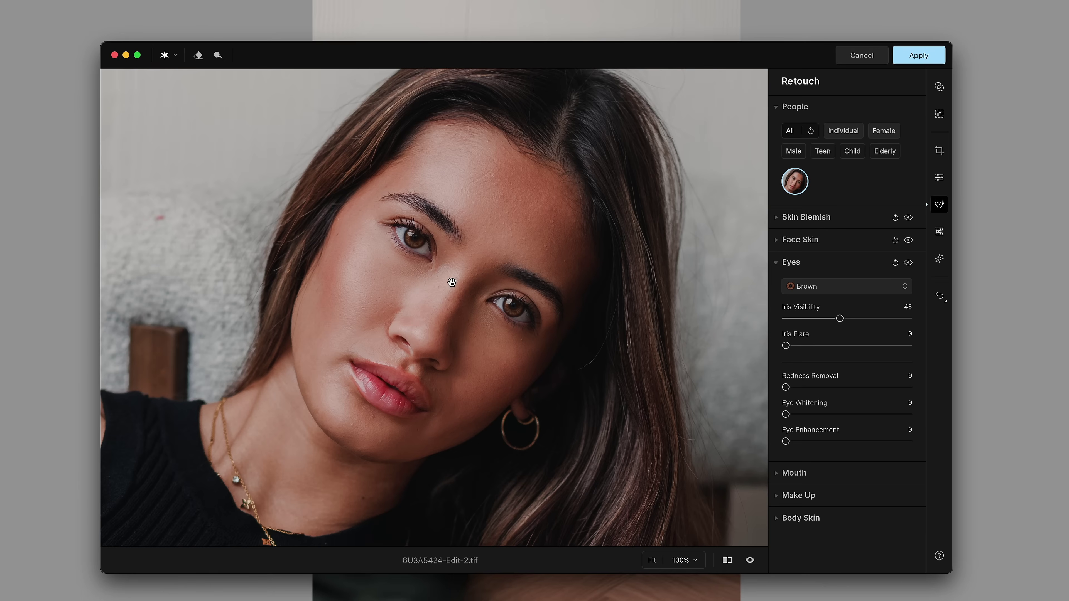
{"action": "left_click", "coordinate": [907, 263]}
{"action": "left_click", "coordinate": [907, 262]}
{"action": "left_click", "coordinate": [907, 263]}
{"action": "left_click", "coordinate": [838, 286]}
{"action": "left_click", "coordinate": [837, 288]}
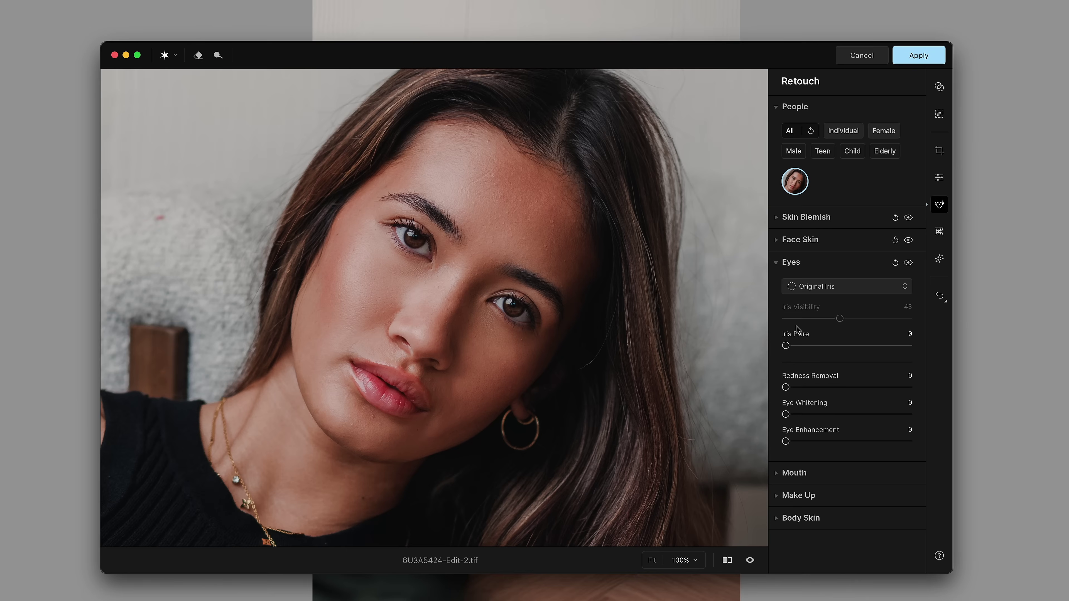
Step: Set Iris Flare to 39 and compare the eyes with and without the Eyes adjustments
{"action": "left_click_drag", "start_coordinate": [785, 345], "coordinate": [833, 347]}
{"action": "left_click", "coordinate": [910, 263]}
{"action": "left_click", "coordinate": [910, 262]}
{"action": "left_click", "coordinate": [910, 263]}
{"action": "left_click", "coordinate": [910, 263]}
{"action": "left_click", "coordinate": [907, 264]}
{"action": "left_click", "coordinate": [907, 265]}
{"action": "left_click", "coordinate": [907, 266]}
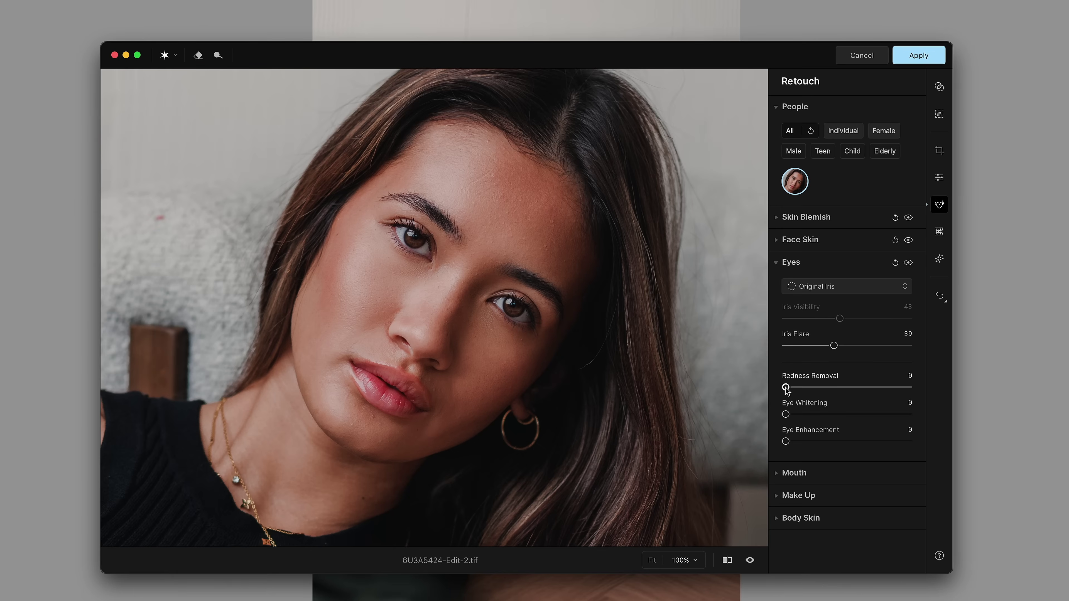
{"action": "left_click_drag", "start_coordinate": [786, 387], "coordinate": [769, 418]}
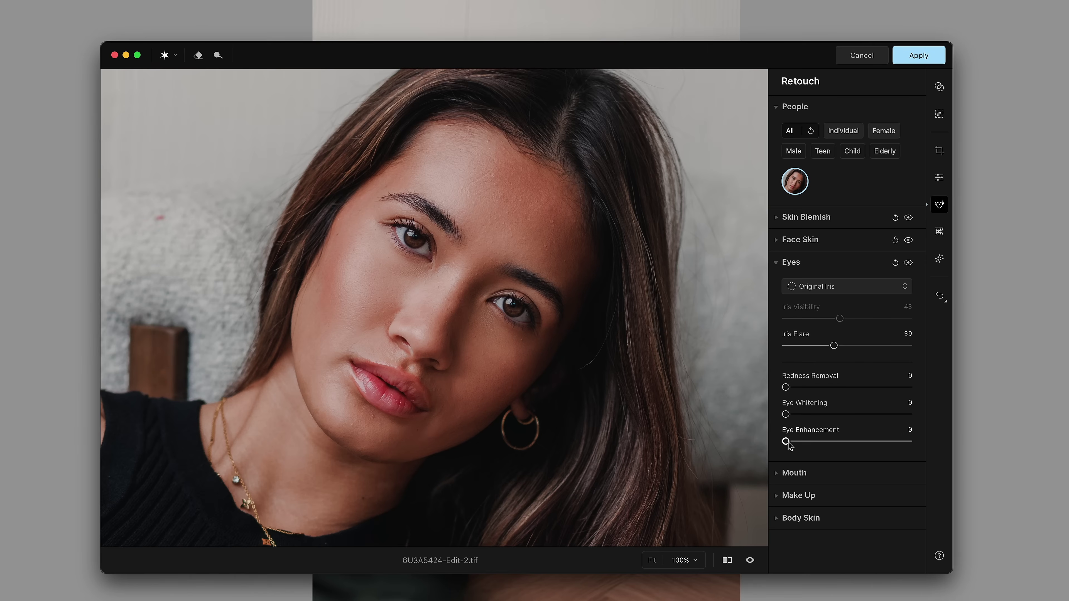
Step: Try Eye Enhancement at 73 and compare the eyes with and without the Eyes adjustments
{"action": "left_click_drag", "start_coordinate": [789, 443], "coordinate": [881, 447]}
{"action": "left_click", "coordinate": [907, 263]}
{"action": "left_click", "coordinate": [908, 263]}
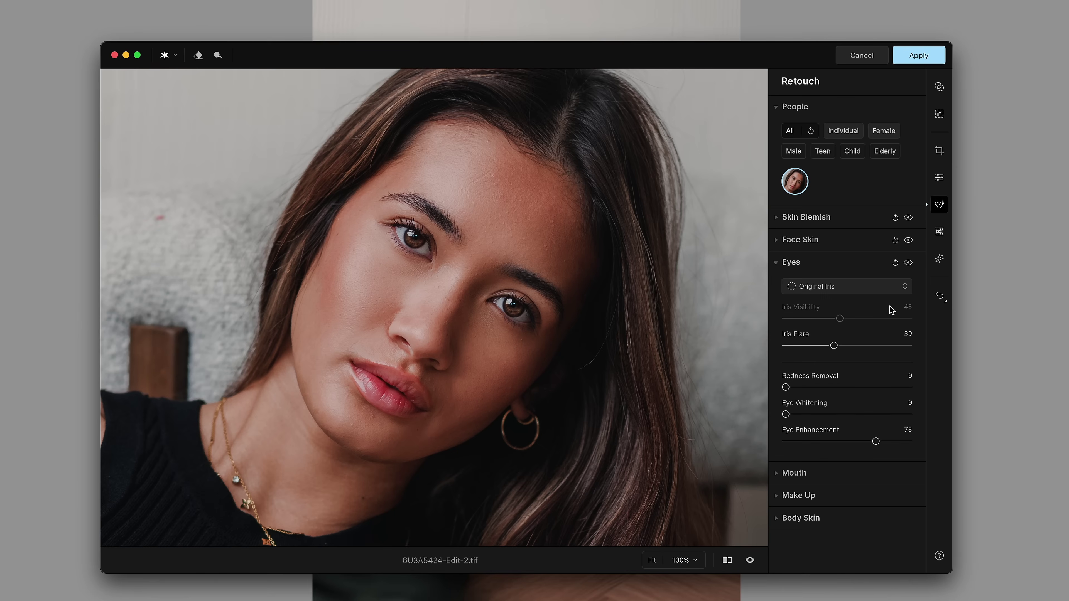
Step: Reduce Eye Enhancement and Iris Flare to subtler amounts, comparing the eyes with and without the adjustments
{"action": "left_click_drag", "start_coordinate": [876, 441], "coordinate": [809, 455]}
{"action": "left_click", "coordinate": [908, 263]}
{"action": "left_click_drag", "start_coordinate": [834, 346], "coordinate": [817, 347]}
{"action": "left_click", "coordinate": [909, 264]}
{"action": "left_click", "coordinate": [776, 263]}
Step: Look through the Make Up settings for Blush, Contour, Highlights and Eyeliner
{"action": "left_click", "coordinate": [776, 308]}
{"action": "scroll", "coordinate": [814, 337], "scroll_direction": "down", "scroll_amount": 1}
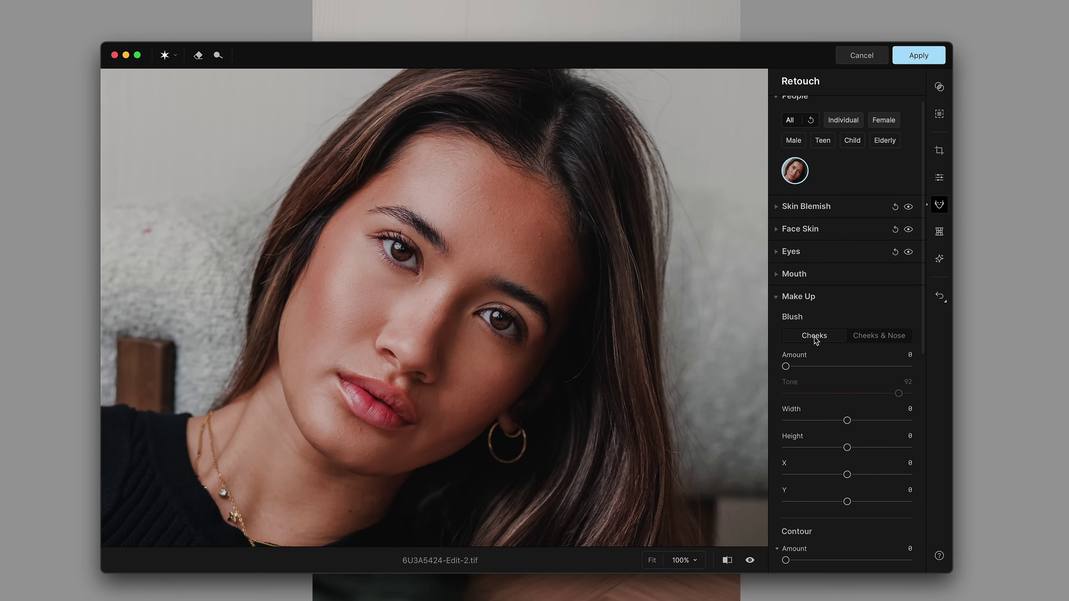
{"action": "scroll", "coordinate": [814, 339], "scroll_direction": "down", "scroll_amount": 3}
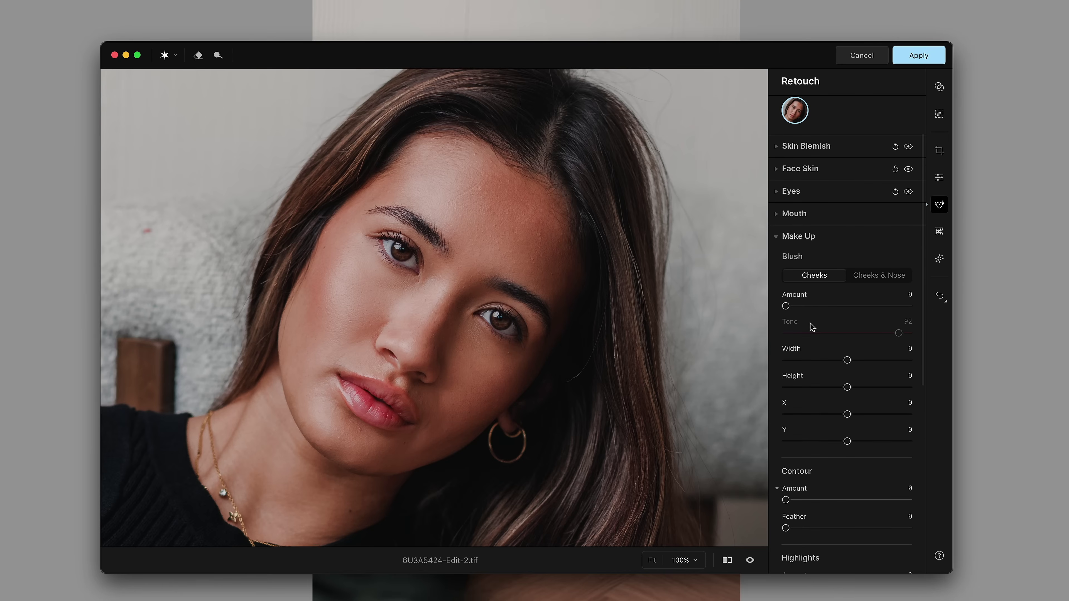
{"action": "scroll", "coordinate": [811, 327], "scroll_direction": "down", "scroll_amount": 1}
{"action": "mouse_move", "coordinate": [785, 289]}
{"action": "left_mouse_down"}
{"action": "mouse_move", "coordinate": [882, 290]}
{"action": "mouse_move", "coordinate": [785, 302]}
{"action": "left_mouse_up"}
{"action": "scroll", "coordinate": [811, 318], "scroll_direction": "down", "scroll_amount": 4}
{"action": "scroll", "coordinate": [811, 321], "scroll_direction": "down", "scroll_amount": 6}
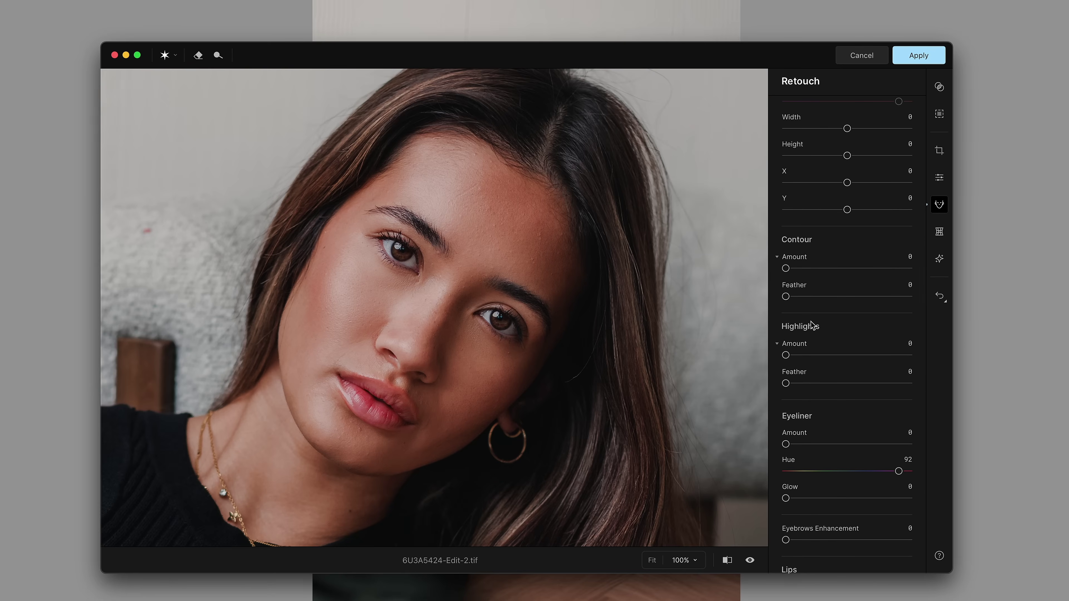
{"action": "scroll", "coordinate": [818, 330], "scroll_direction": "up", "scroll_amount": 1}
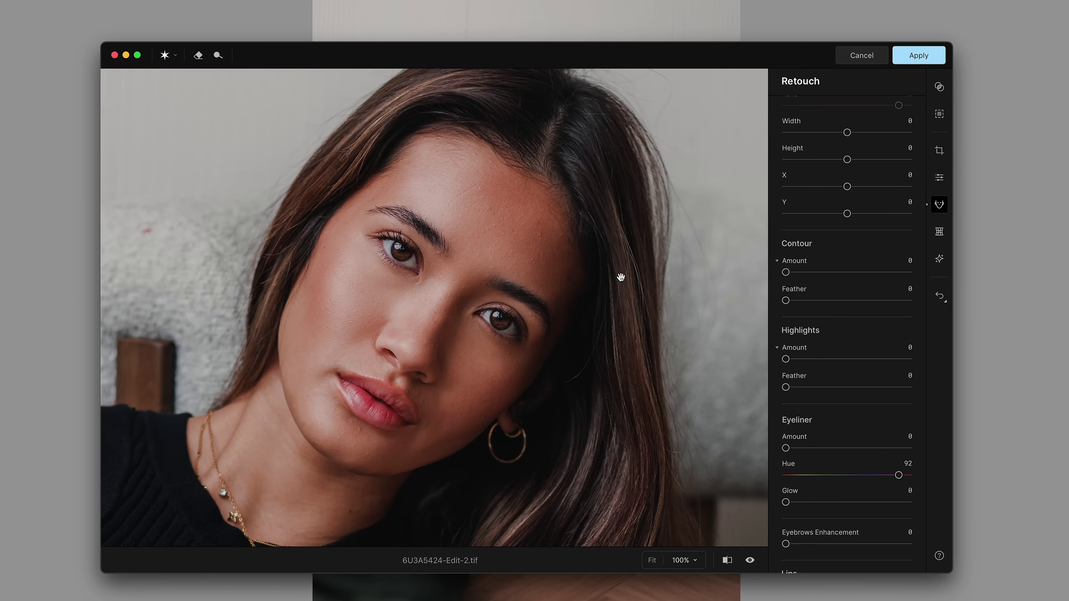
Step: Set the Make Up Contour Amount to 12 and the Highlights Amount to 13
{"action": "left_click_drag", "start_coordinate": [785, 271], "coordinate": [819, 271]}
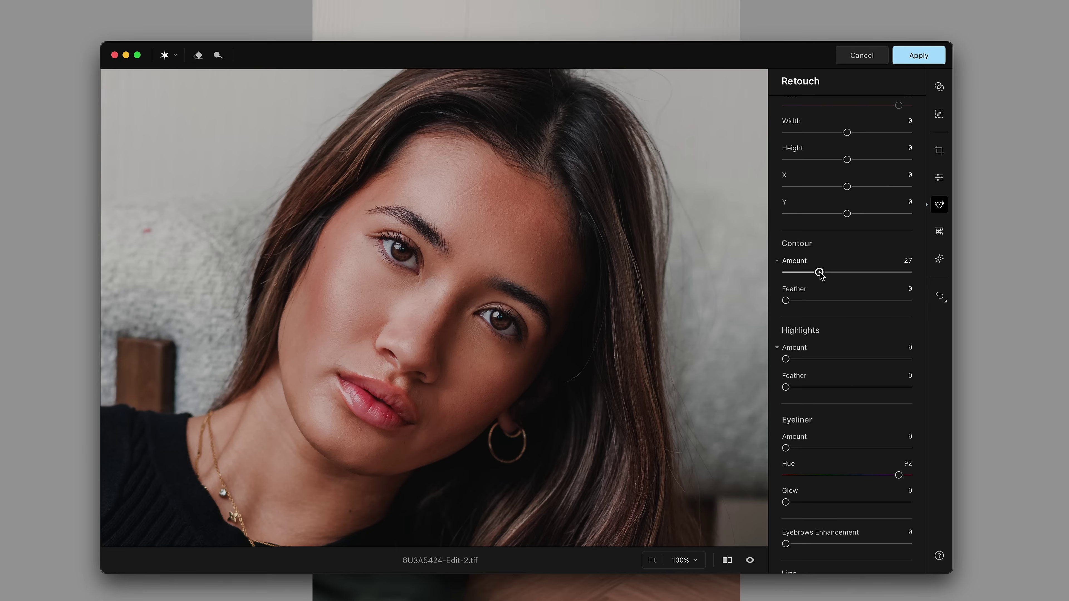
{"action": "left_click_drag", "start_coordinate": [787, 359], "coordinate": [809, 359]}
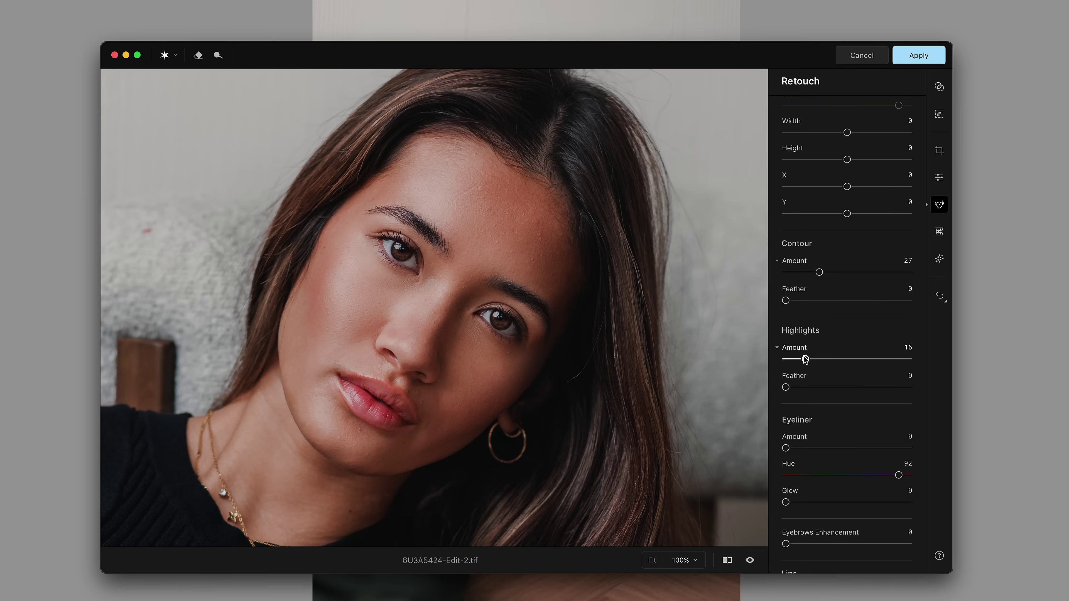
{"action": "left_click_drag", "start_coordinate": [804, 359], "coordinate": [803, 360]}
{"action": "left_click_drag", "start_coordinate": [819, 273], "coordinate": [800, 277]}
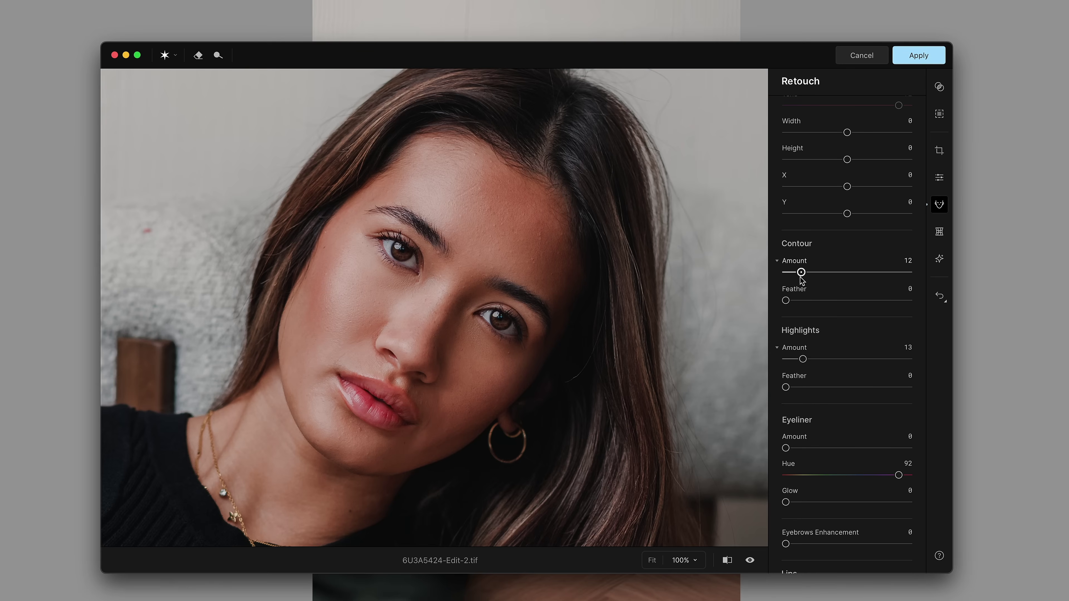
{"action": "left_click_drag", "start_coordinate": [800, 277], "coordinate": [799, 276]}
{"action": "scroll", "coordinate": [869, 238], "scroll_direction": "up", "scroll_amount": 5}
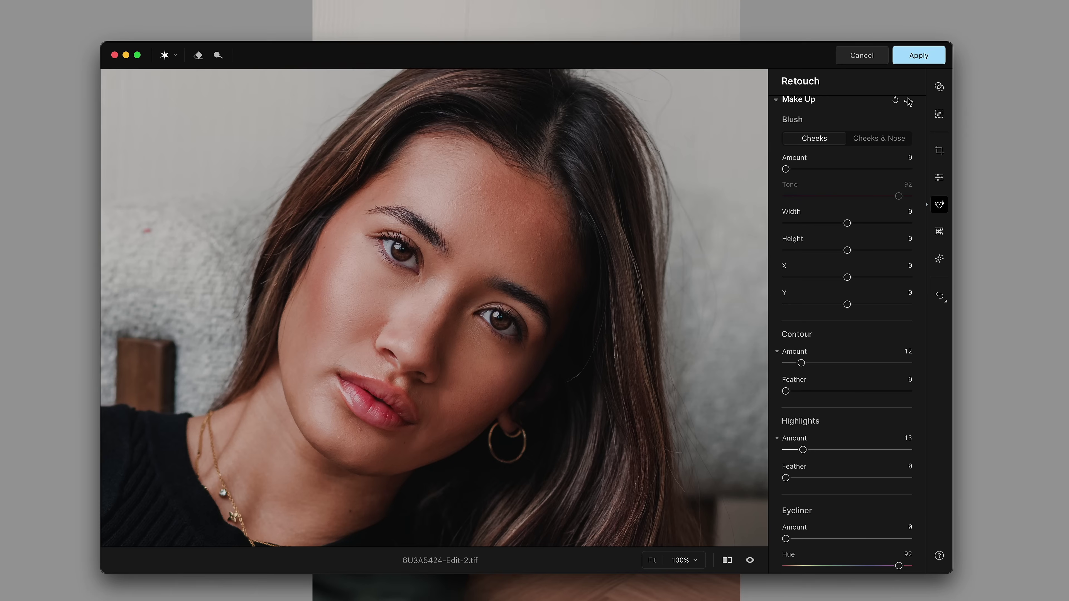
Step: Set the Contour Amount to 30 and compare the face with and without the Make Up adjustments
{"action": "scroll", "coordinate": [816, 291], "scroll_direction": "down", "scroll_amount": 3}
{"action": "mouse_move", "coordinate": [801, 304]}
{"action": "left_mouse_down"}
{"action": "mouse_move", "coordinate": [836, 301]}
{"action": "mouse_move", "coordinate": [823, 303]}
{"action": "left_mouse_up"}
{"action": "scroll", "coordinate": [904, 148], "scroll_direction": "up", "scroll_amount": 1}
{"action": "scroll", "coordinate": [904, 148], "scroll_direction": "up", "scroll_amount": 3}
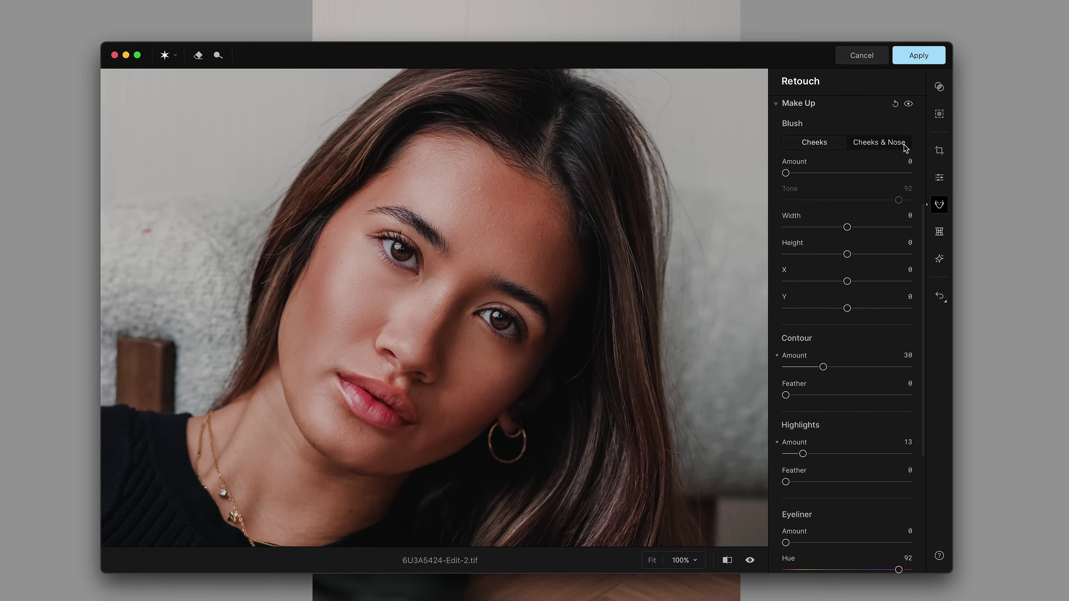
{"action": "left_click", "coordinate": [908, 105]}
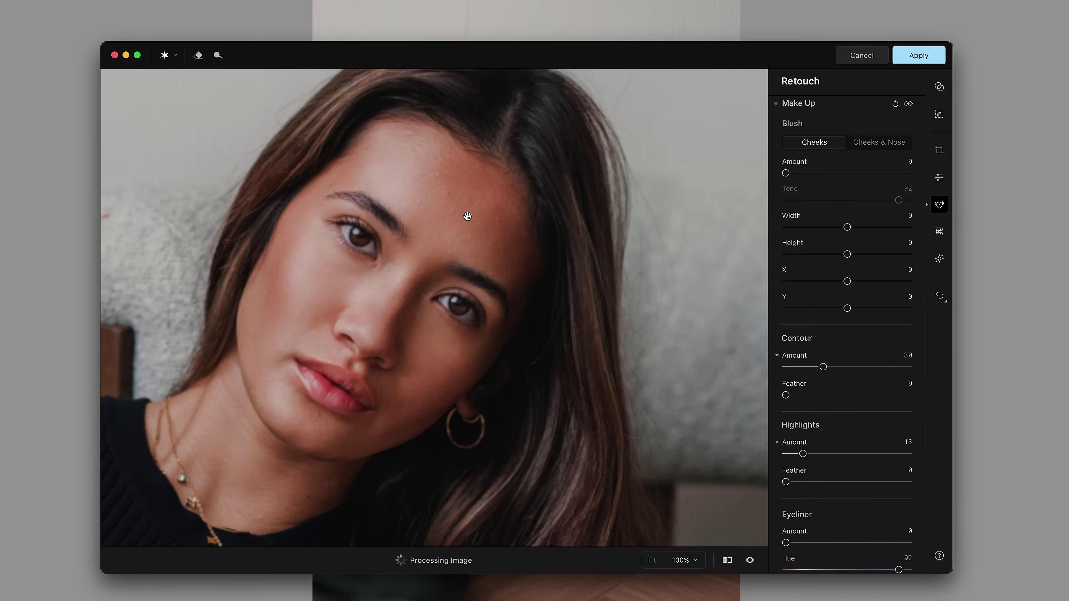
{"action": "left_click", "coordinate": [466, 218]}
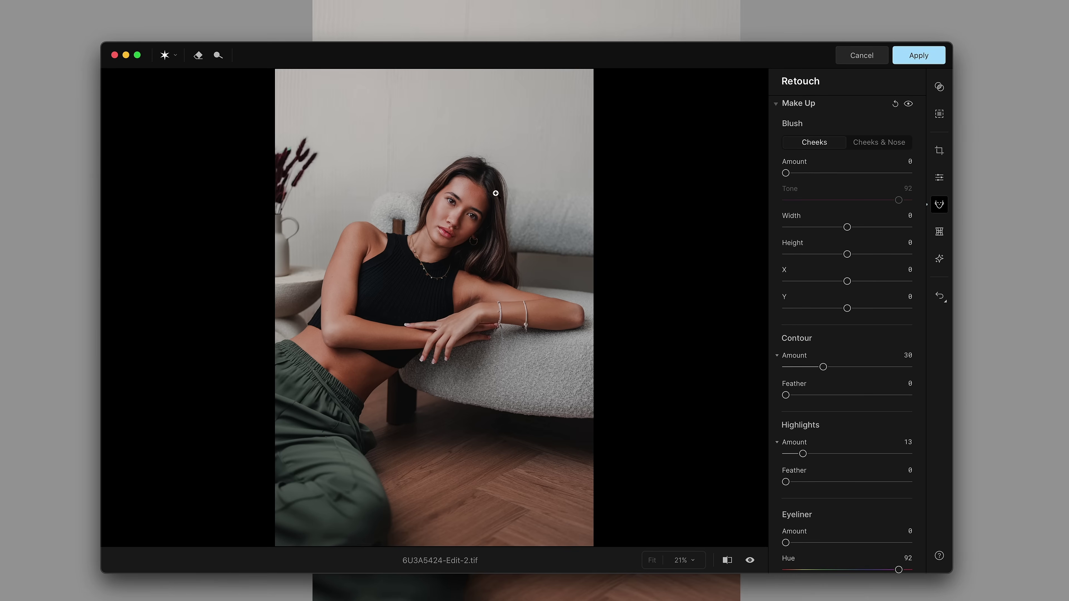
{"action": "left_click", "coordinate": [456, 207]}
{"action": "left_click_drag", "start_coordinate": [467, 196], "coordinate": [431, 251]}
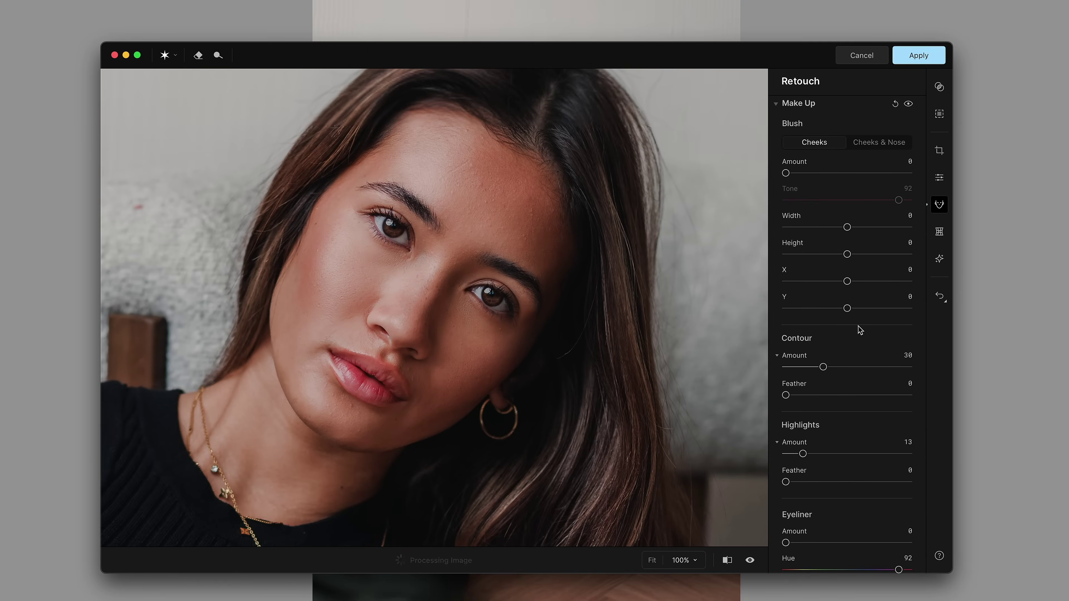
Step: Try a strong Eyeliner Amount on the eyes and reset it to 0
{"action": "scroll", "coordinate": [858, 328], "scroll_direction": "down", "scroll_amount": 5}
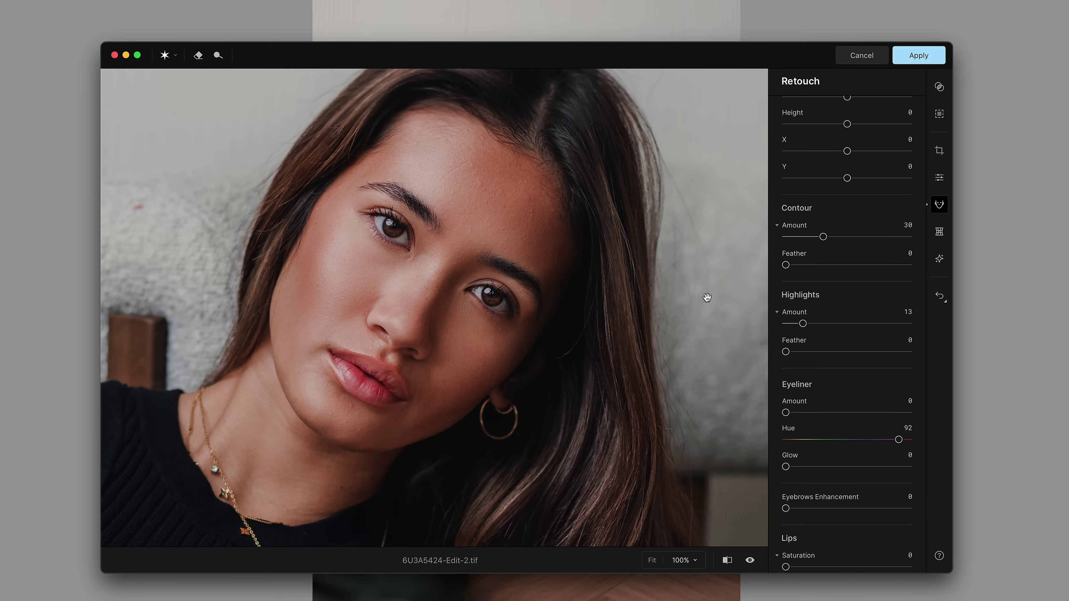
{"action": "left_click_drag", "start_coordinate": [534, 257], "coordinate": [549, 277]}
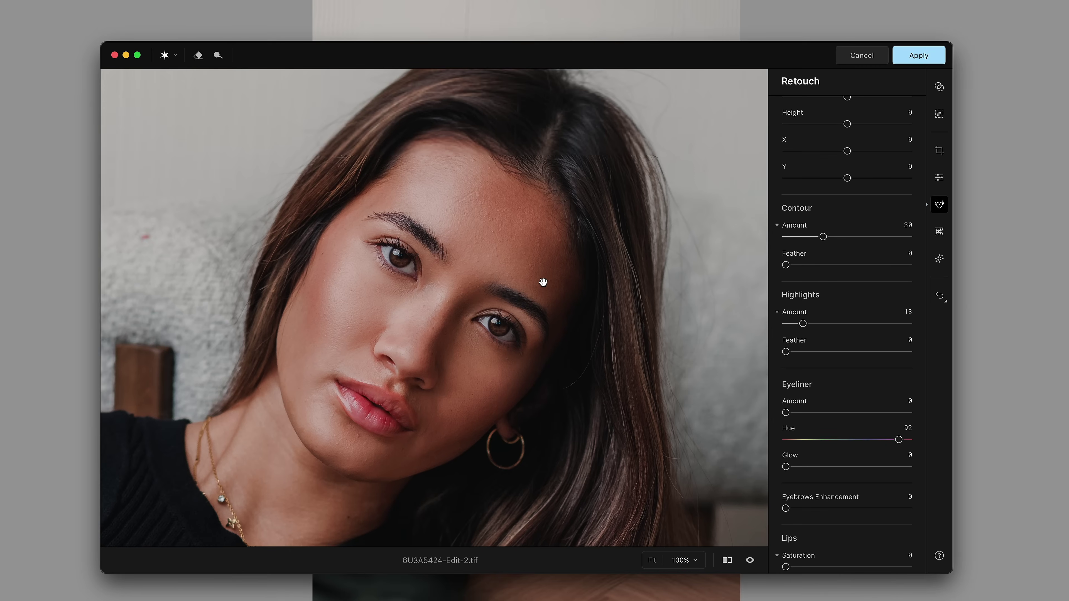
{"action": "scroll", "coordinate": [804, 306], "scroll_direction": "down", "scroll_amount": 4}
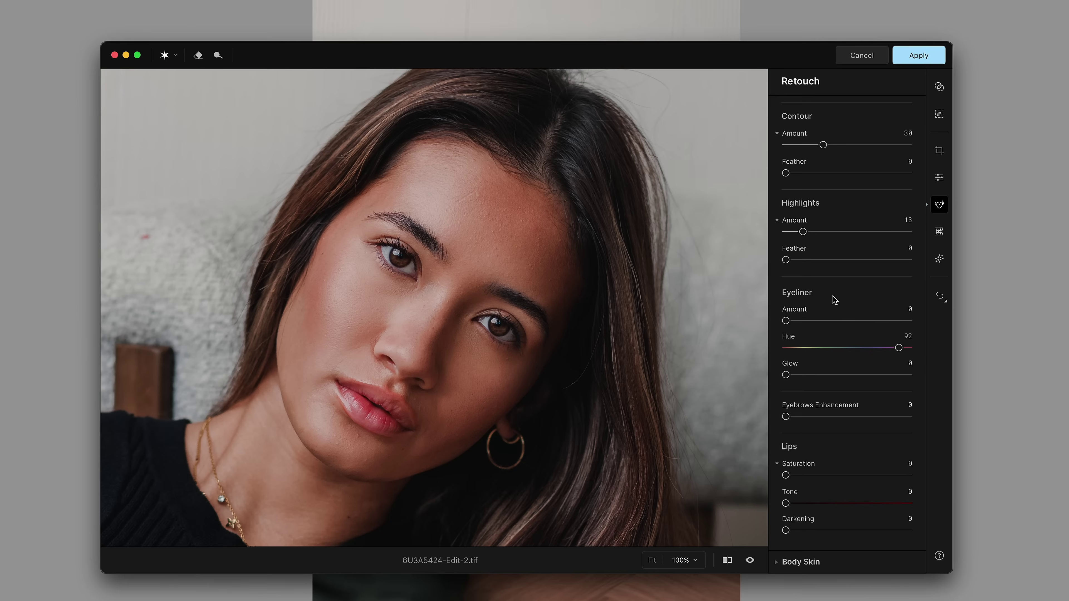
{"action": "left_click_drag", "start_coordinate": [786, 320], "coordinate": [900, 321]}
{"action": "double_click", "coordinate": [900, 321]}
Step: Set Eyebrows Enhancement to 12 and compare the face with and without the Make Up adjustments
{"action": "left_click_drag", "start_coordinate": [785, 416], "coordinate": [830, 418]}
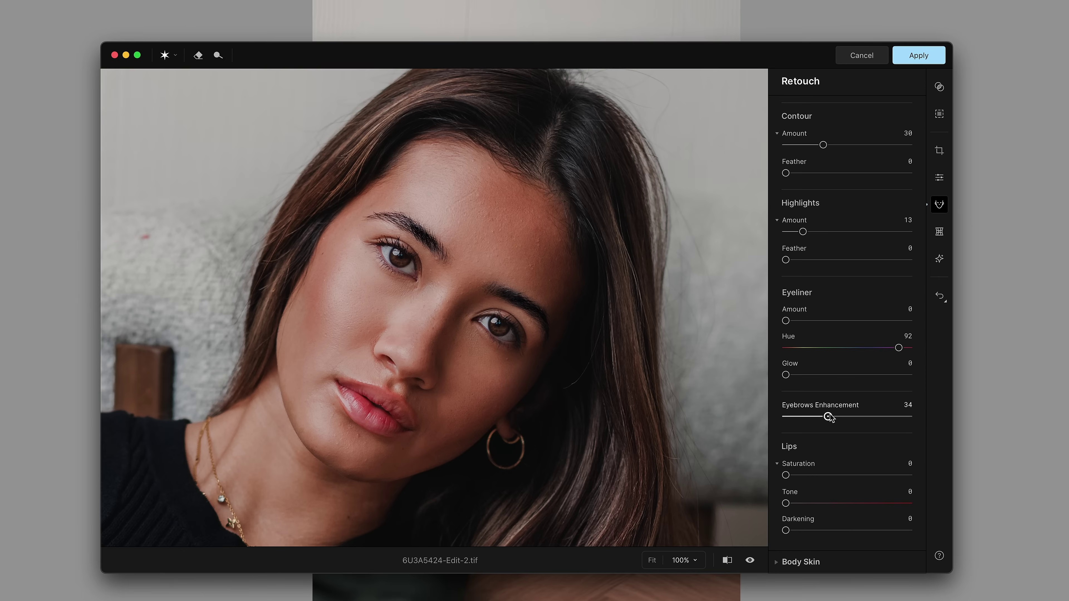
{"action": "left_click_drag", "start_coordinate": [829, 417], "coordinate": [825, 417]}
{"action": "left_click_drag", "start_coordinate": [824, 417], "coordinate": [807, 420]}
{"action": "mouse_move", "coordinate": [807, 419]}
{"action": "left_mouse_down"}
{"action": "mouse_move", "coordinate": [887, 421]}
{"action": "mouse_move", "coordinate": [803, 424]}
{"action": "left_mouse_up"}
{"action": "scroll", "coordinate": [892, 237], "scroll_direction": "up", "scroll_amount": 3}
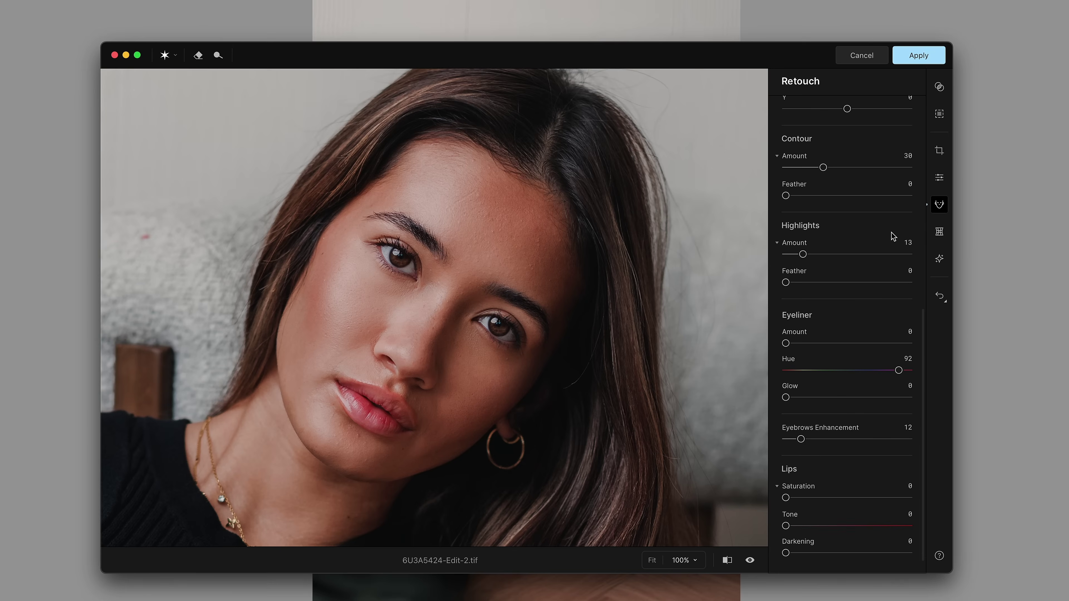
{"action": "scroll", "coordinate": [892, 236], "scroll_direction": "up", "scroll_amount": 7}
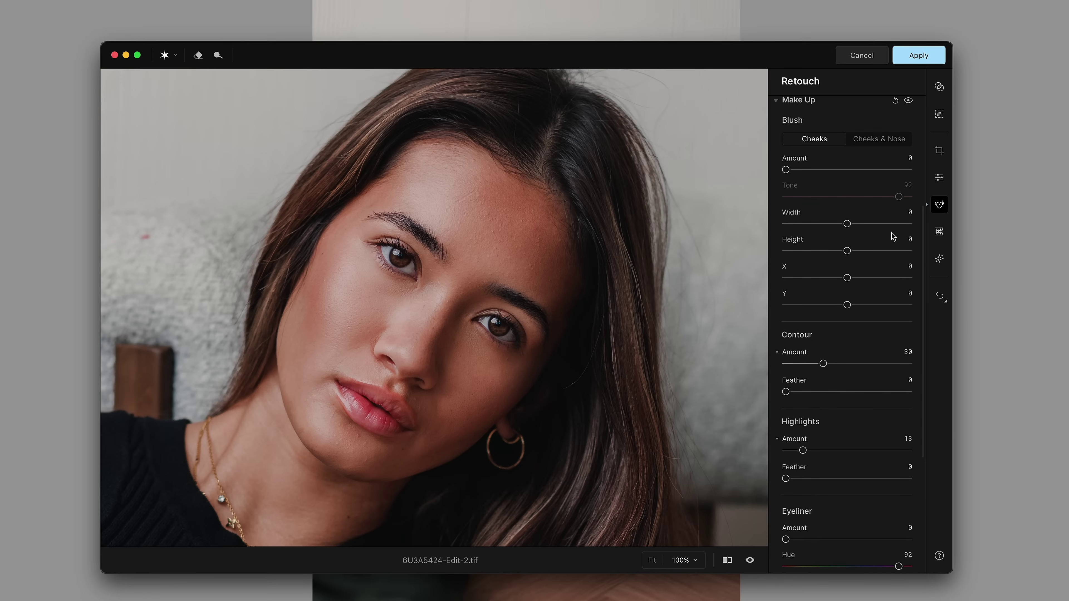
{"action": "left_click", "coordinate": [909, 101]}
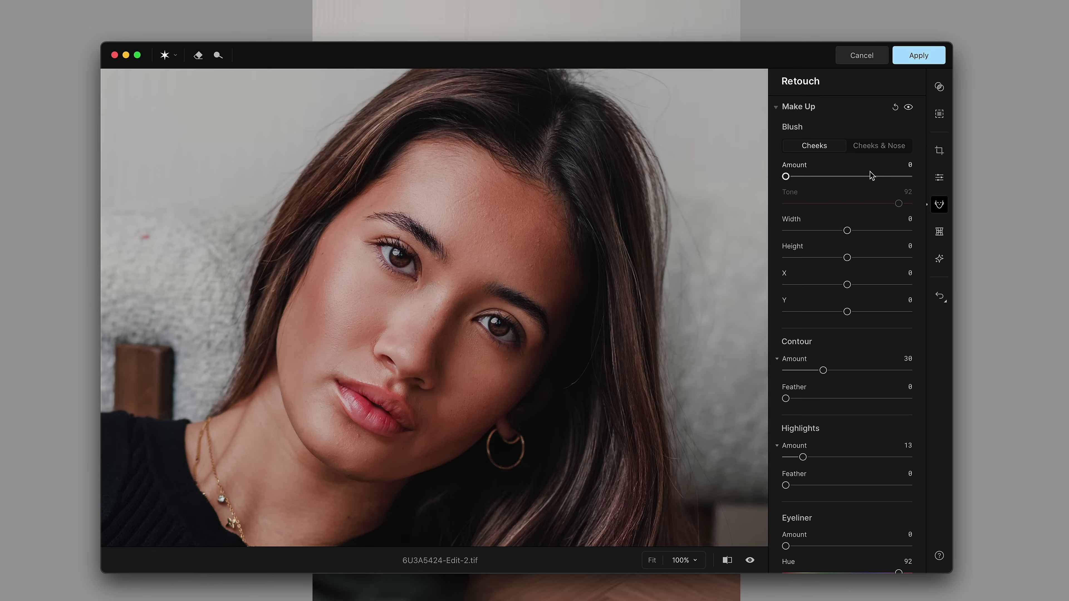
Step: Give the lips a subtle tint with low Saturation and Tone, comparing the face with and without Make Up
{"action": "scroll", "coordinate": [801, 463], "scroll_direction": "down", "scroll_amount": 10}
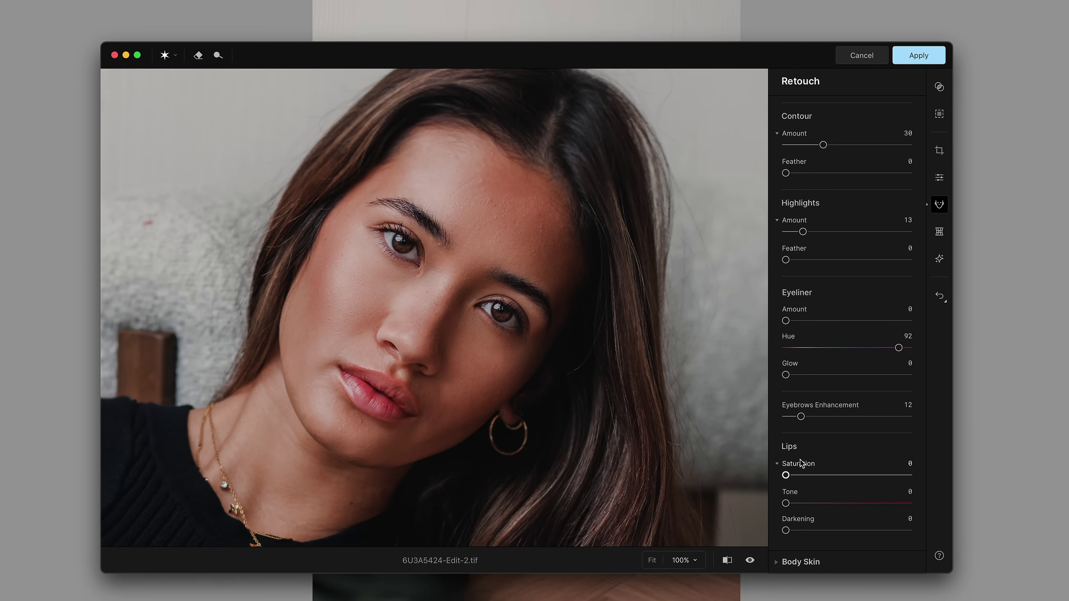
{"action": "left_click_drag", "start_coordinate": [786, 475], "coordinate": [854, 480]}
{"action": "mouse_move", "coordinate": [785, 504]}
{"action": "left_mouse_down"}
{"action": "mouse_move", "coordinate": [883, 503]}
{"action": "mouse_move", "coordinate": [795, 508]}
{"action": "mouse_move", "coordinate": [824, 504]}
{"action": "mouse_move", "coordinate": [788, 529]}
{"action": "mouse_move", "coordinate": [878, 529]}
{"action": "mouse_move", "coordinate": [806, 531]}
{"action": "mouse_move", "coordinate": [804, 504]}
{"action": "left_mouse_up"}
{"action": "left_click_drag", "start_coordinate": [855, 476], "coordinate": [797, 482]}
{"action": "left_click_drag", "start_coordinate": [808, 505], "coordinate": [798, 532]}
{"action": "scroll", "coordinate": [900, 231], "scroll_direction": "up", "scroll_amount": 5}
{"action": "scroll", "coordinate": [923, 160], "scroll_direction": "up", "scroll_amount": 2}
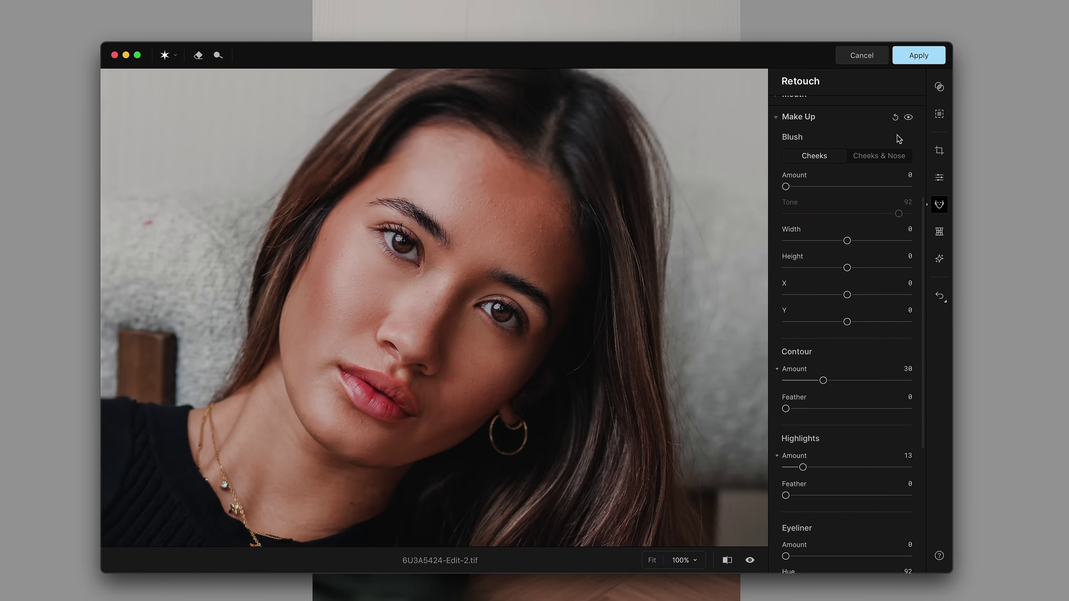
{"action": "left_click", "coordinate": [909, 118]}
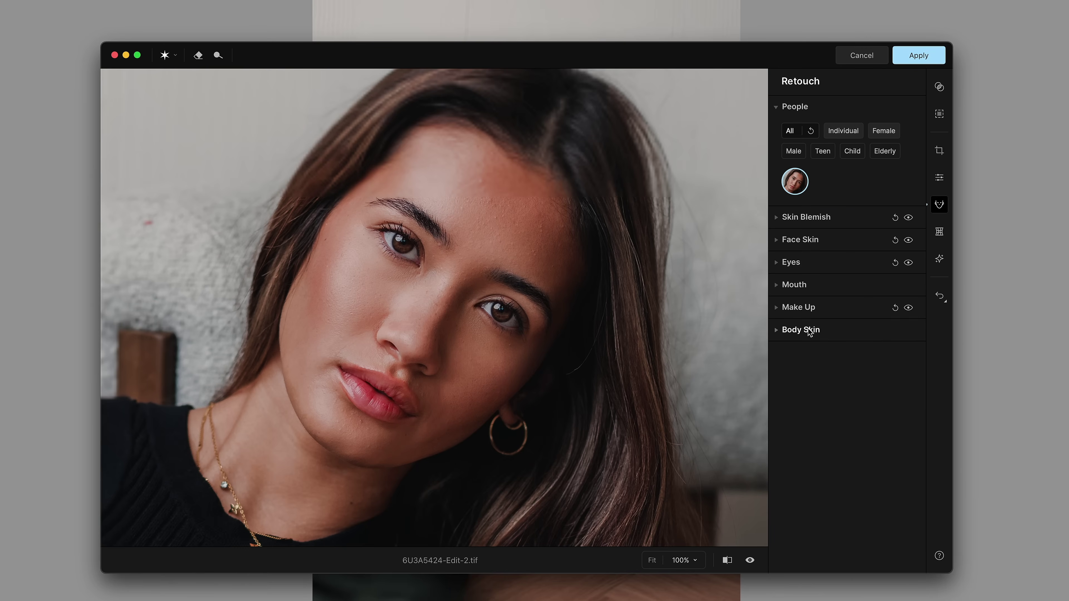
Step: Smooth the skin on the arms and torso with Body Skin Smoothing at 18
{"action": "left_click", "coordinate": [777, 330]}
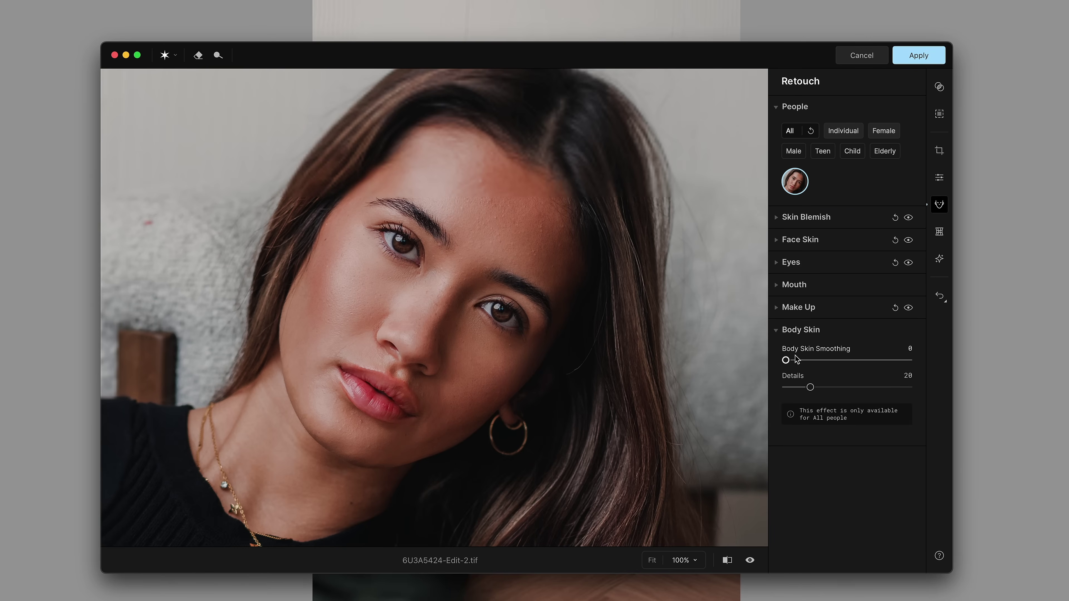
{"action": "left_click", "coordinate": [496, 336]}
{"action": "left_click", "coordinate": [381, 335]}
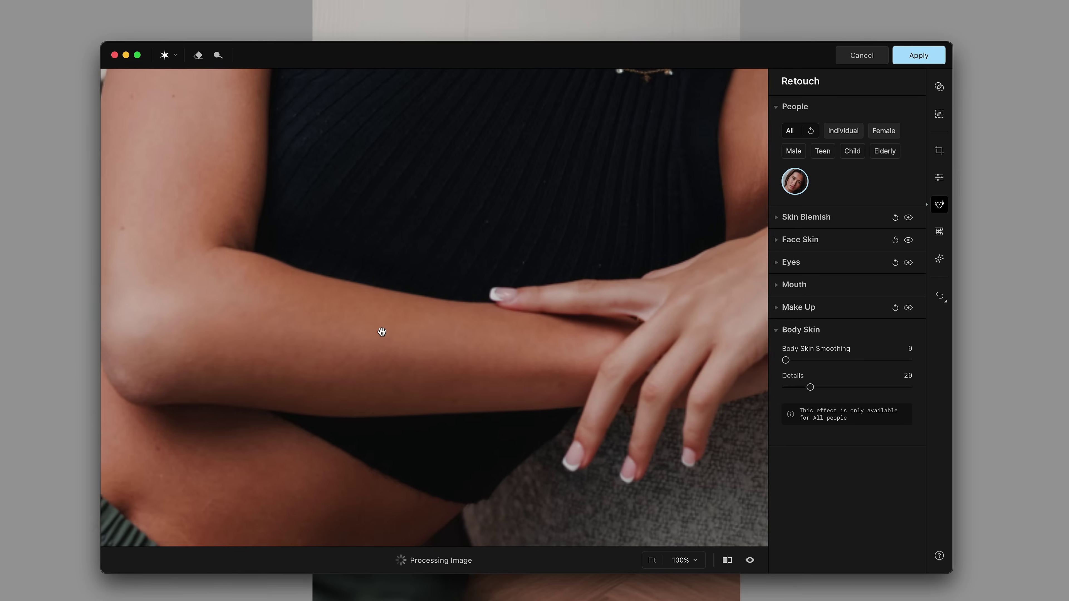
{"action": "left_click", "coordinate": [382, 333]}
{"action": "left_click", "coordinate": [689, 562]}
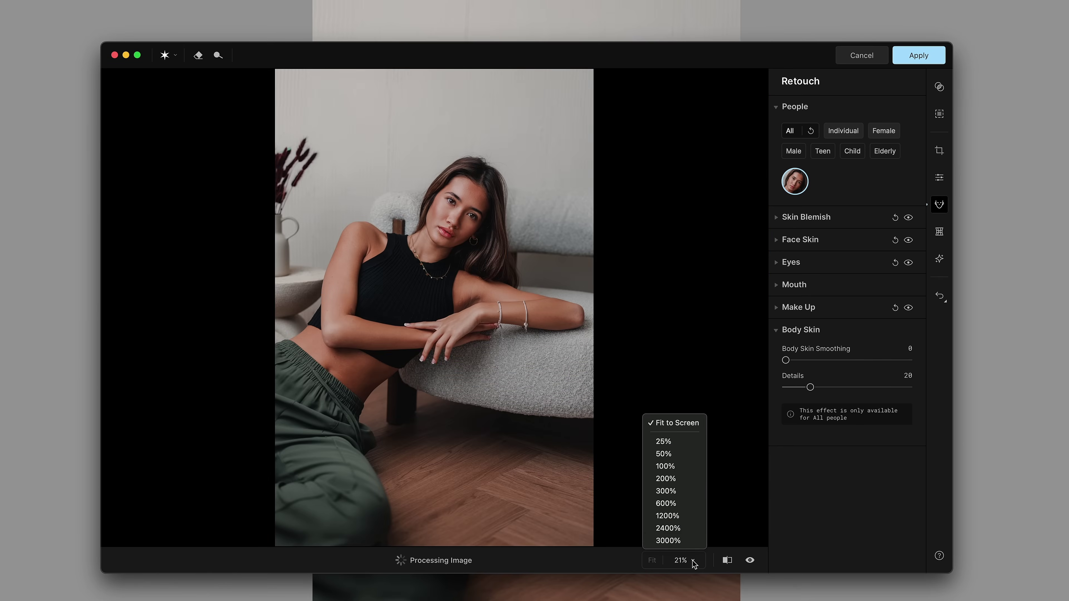
{"action": "left_click", "coordinate": [673, 456]}
{"action": "left_click_drag", "start_coordinate": [384, 288], "coordinate": [416, 280]}
{"action": "left_click_drag", "start_coordinate": [785, 360], "coordinate": [859, 362]}
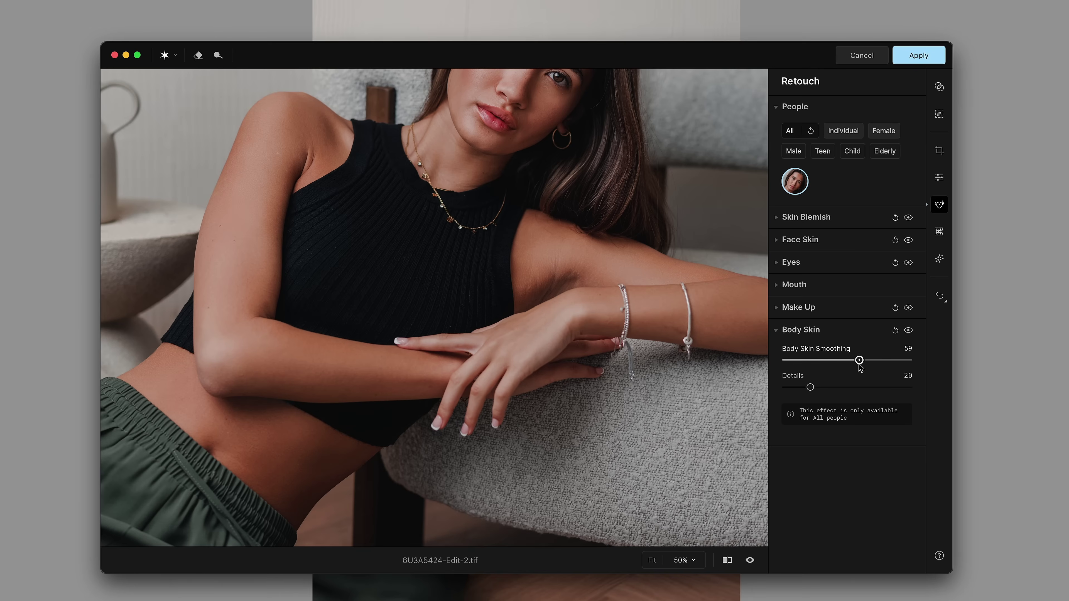
{"action": "left_click_drag", "start_coordinate": [859, 362], "coordinate": [808, 362]}
{"action": "key", "text": "super+0"}
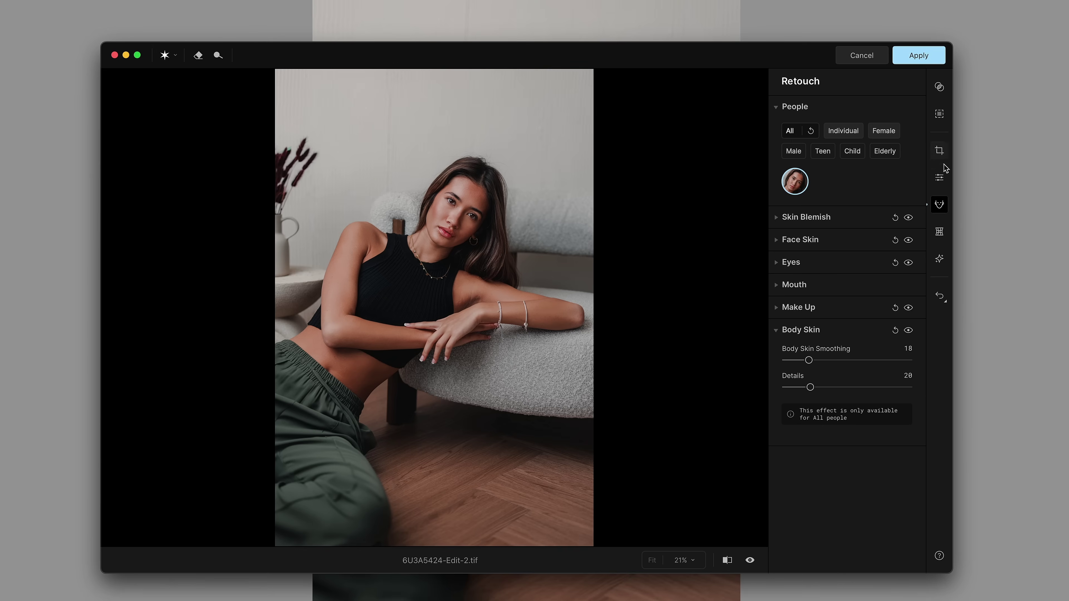
Step: Try Contrast, Highlights at -39 and Temperature changes in the Essentials Develop settings, resetting each one
{"action": "left_click", "coordinate": [939, 178]}
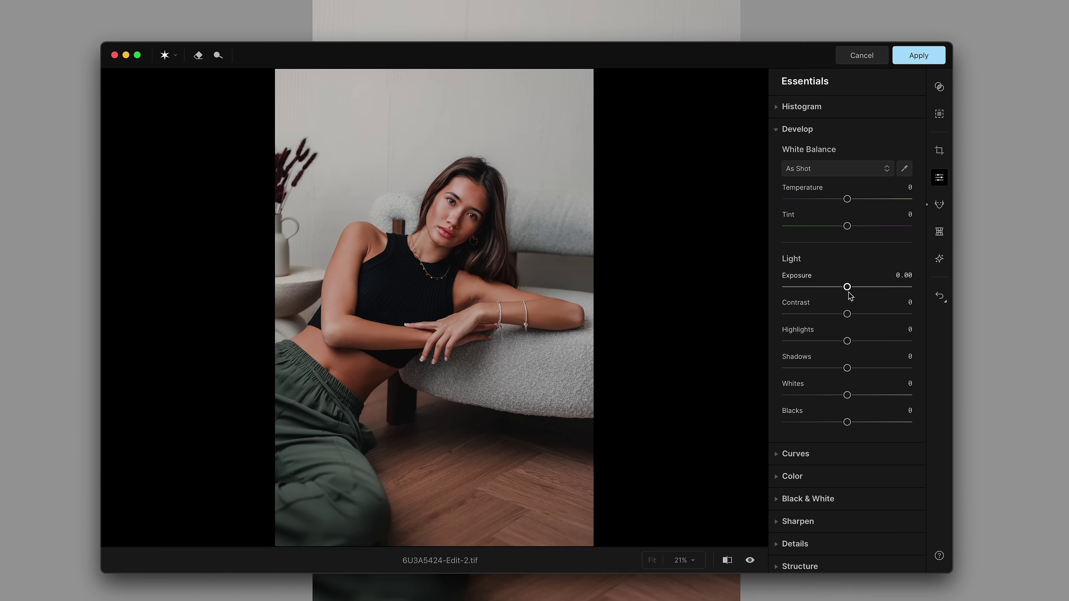
{"action": "left_click_drag", "start_coordinate": [847, 314], "coordinate": [821, 341]}
{"action": "double_click", "coordinate": [857, 314]}
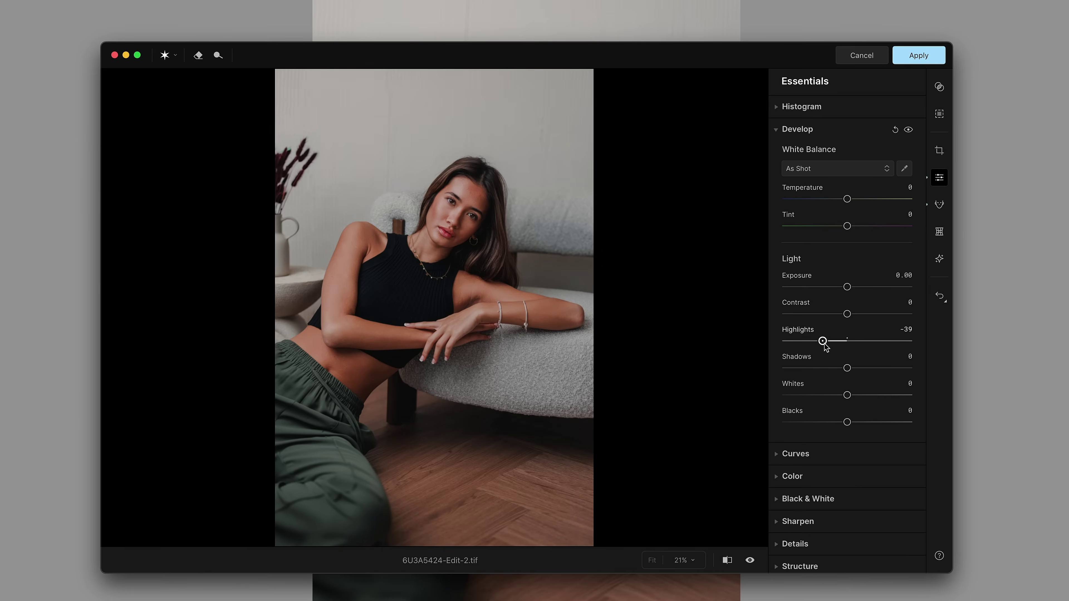
{"action": "double_click", "coordinate": [821, 340]}
{"action": "left_click_drag", "start_coordinate": [847, 199], "coordinate": [851, 198]}
{"action": "double_click", "coordinate": [850, 199]}
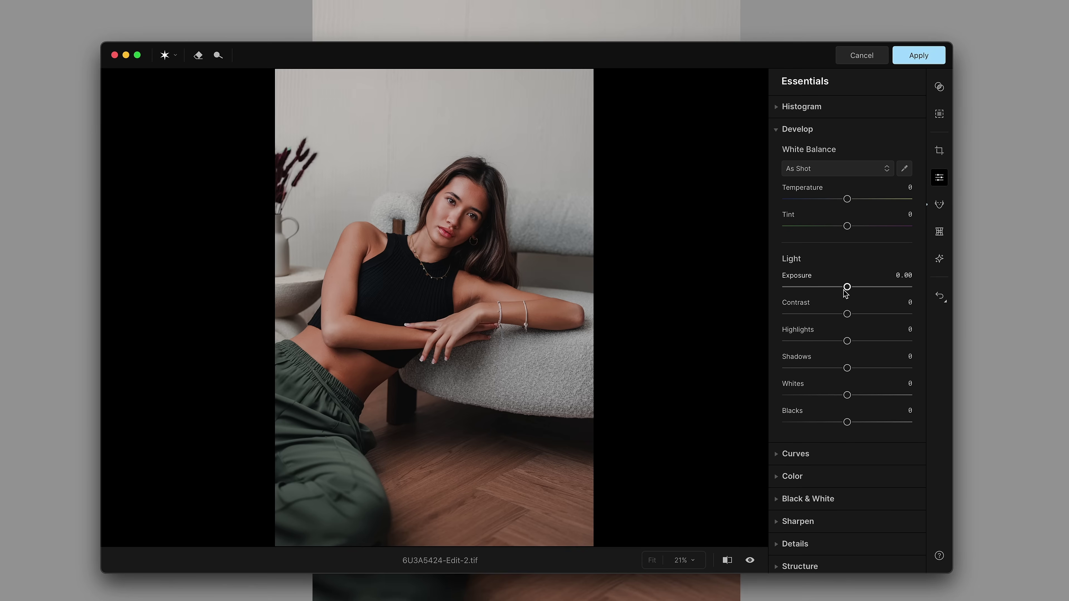
{"action": "scroll", "coordinate": [850, 402], "scroll_direction": "down", "scroll_amount": 1}
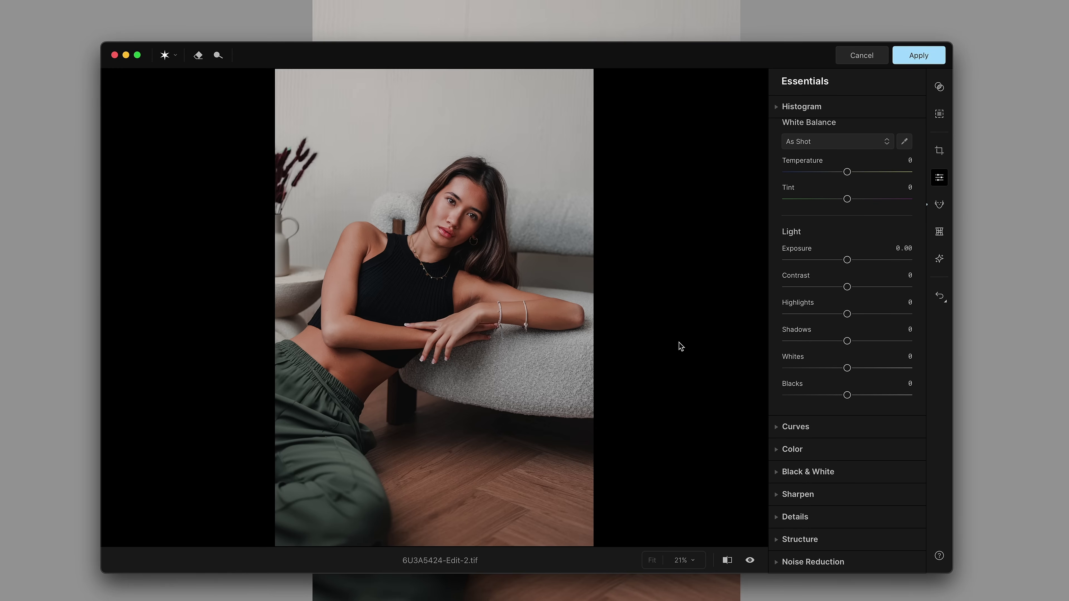
Step: Browse the Color and Retouch presets, including the Retouch by Julia Trotti collection
{"action": "left_click", "coordinate": [939, 87]}
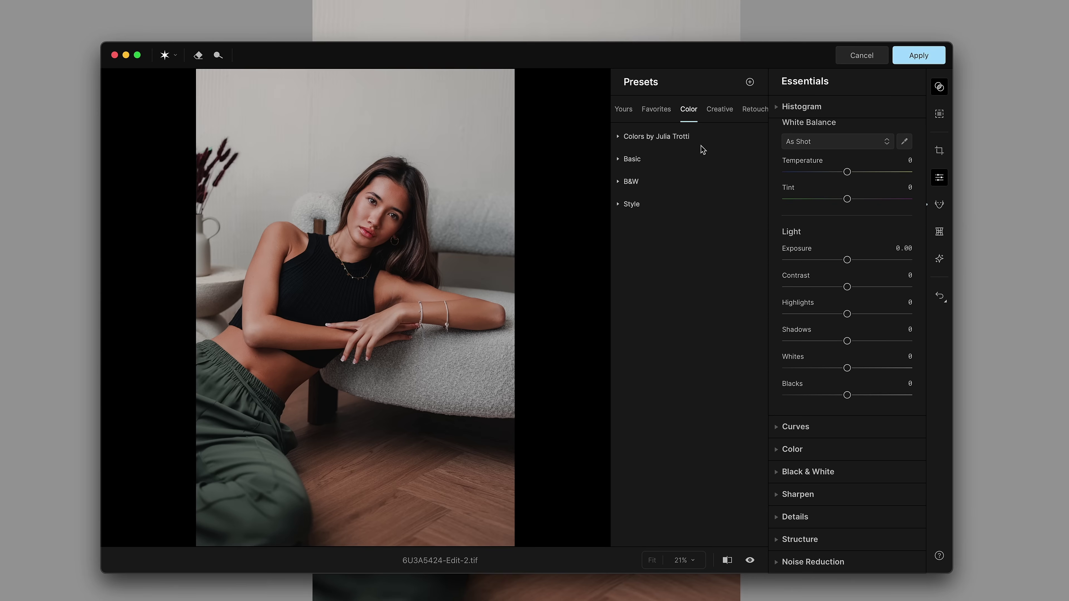
{"action": "left_click", "coordinate": [618, 138]}
{"action": "left_click", "coordinate": [617, 138]}
{"action": "left_click", "coordinate": [753, 109]}
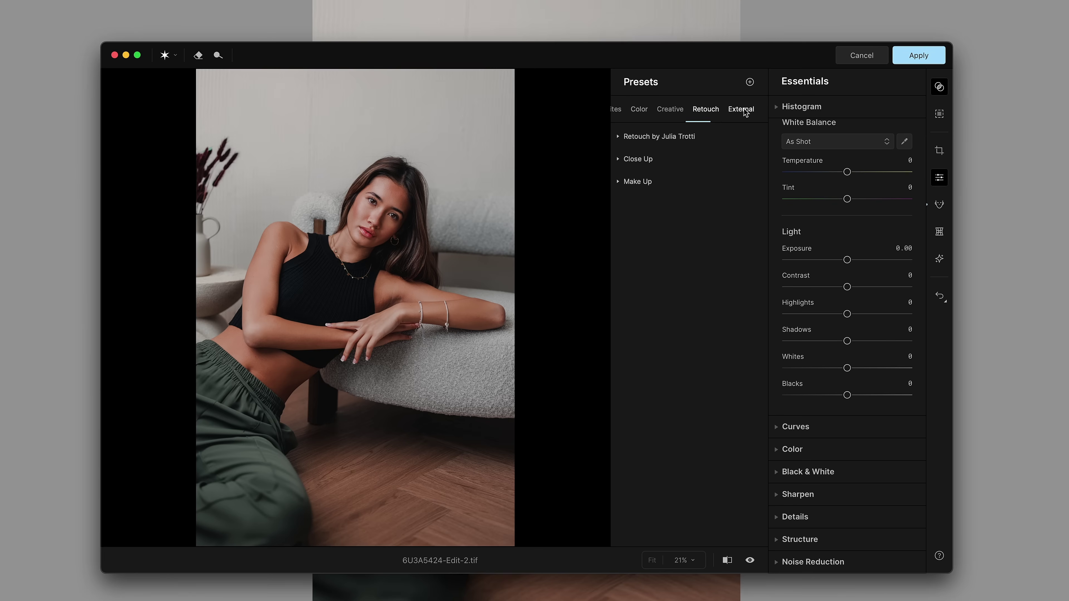
{"action": "left_click", "coordinate": [618, 138]}
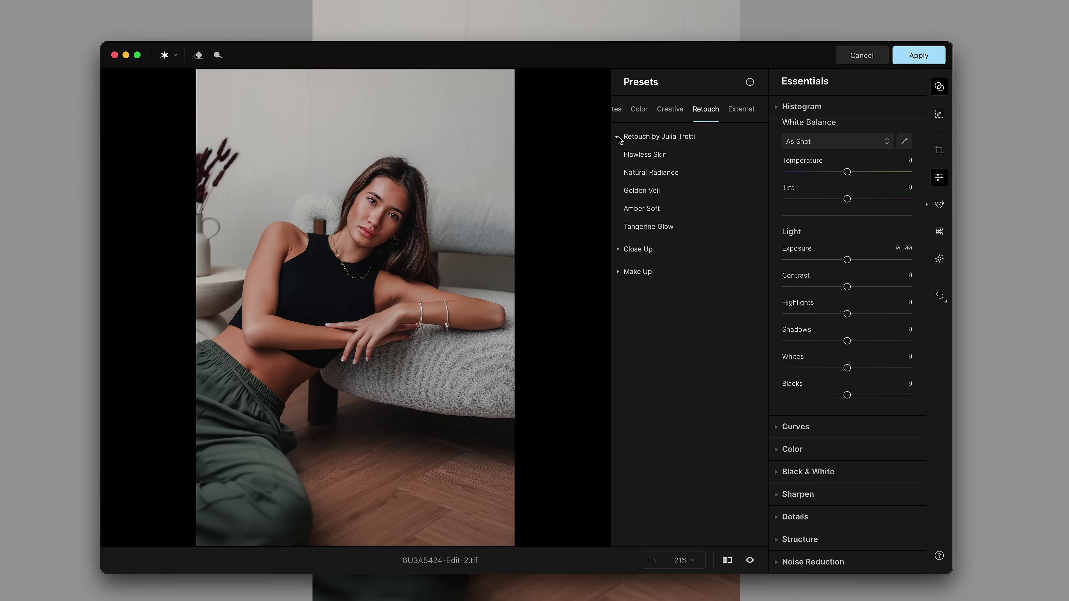
Step: Look through your own saved presets and the Create Preset dialog, closing it without saving a preset
{"action": "left_click", "coordinate": [619, 138]}
{"action": "left_click", "coordinate": [617, 109]}
{"action": "left_click", "coordinate": [637, 109]}
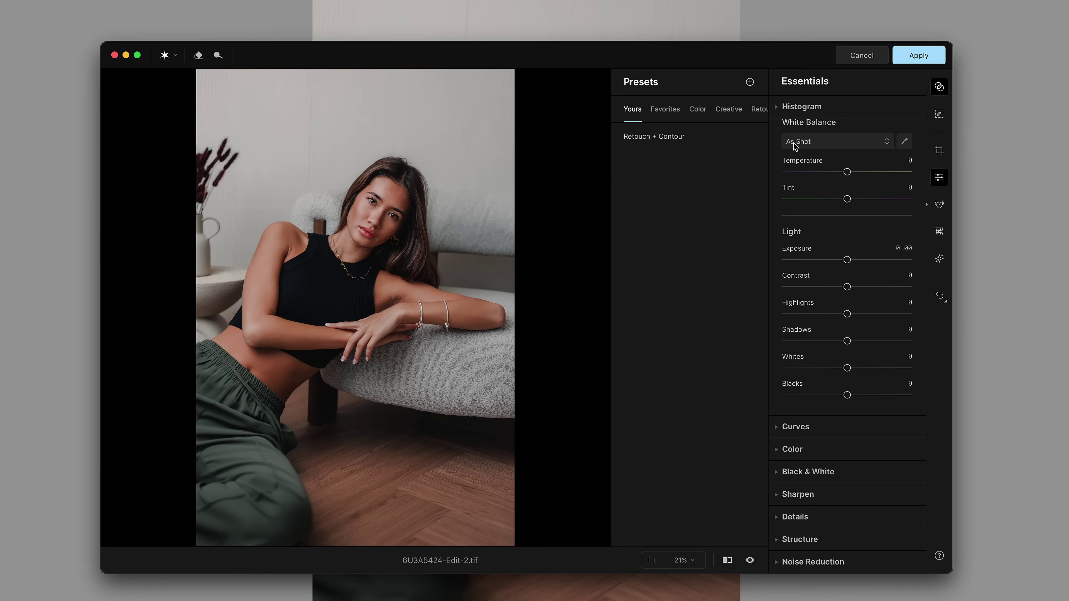
{"action": "left_click", "coordinate": [750, 82]}
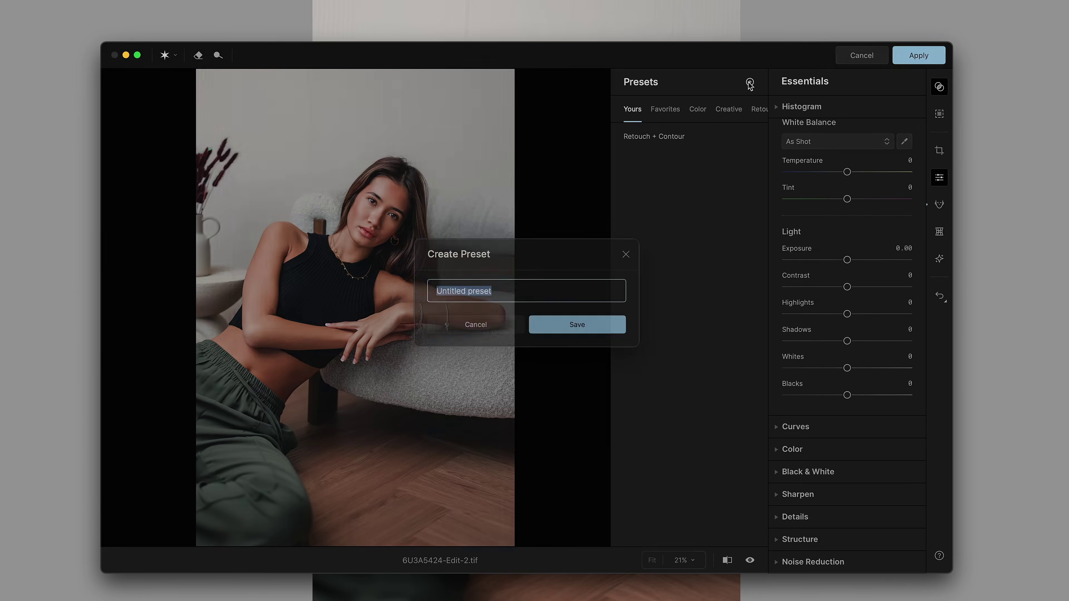
{"action": "left_click", "coordinate": [627, 264]}
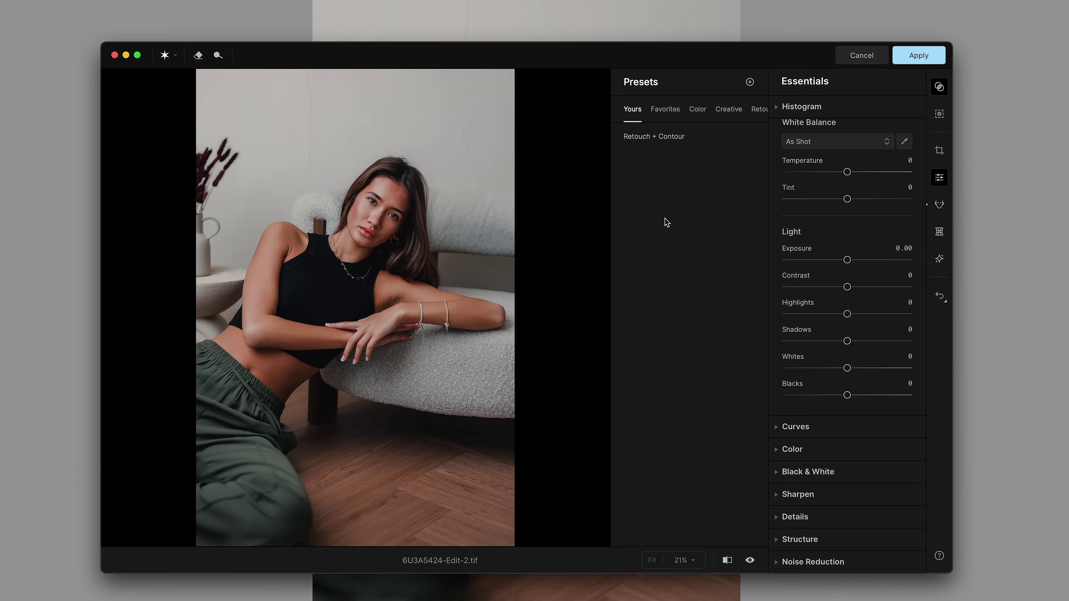
Step: Examine the Reshape adjustments for face, eyes, nose and mouth
{"action": "left_click", "coordinate": [939, 231]}
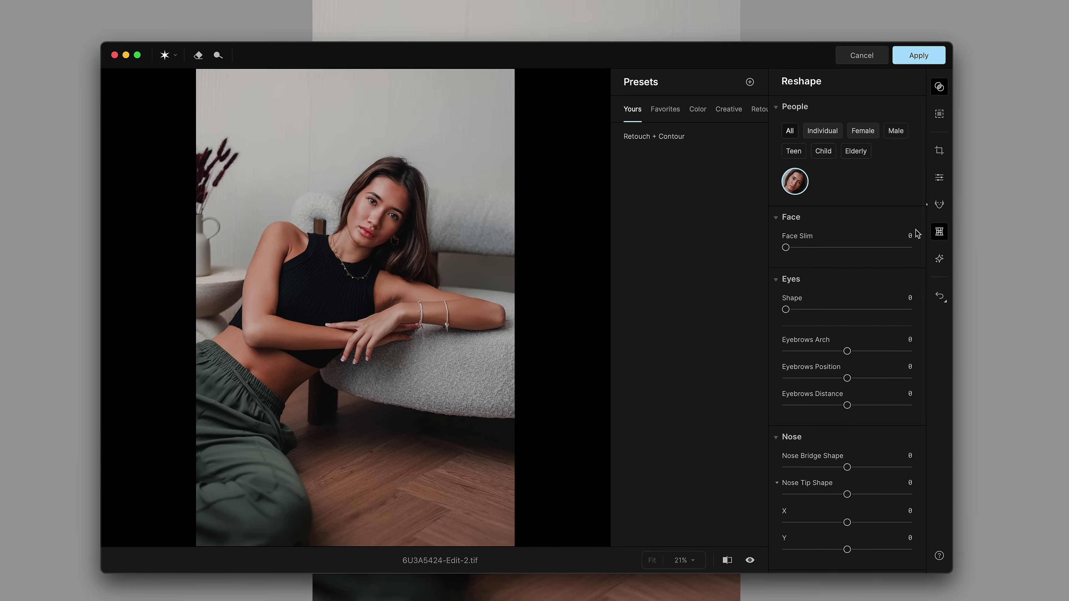
{"action": "mouse_move", "coordinate": [790, 249]}
{"action": "left_mouse_down"}
{"action": "mouse_move", "coordinate": [820, 248]}
{"action": "mouse_move", "coordinate": [785, 248]}
{"action": "left_mouse_up"}
{"action": "scroll", "coordinate": [842, 322], "scroll_direction": "down", "scroll_amount": 5}
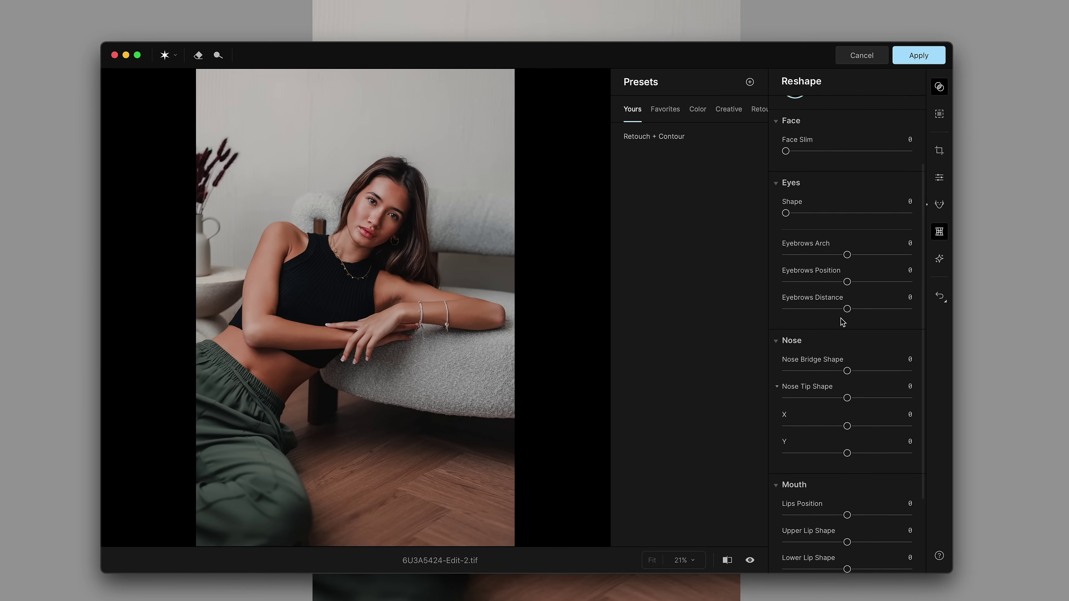
Step: Add a Light Control source in the Creative adjustments, place it on the wall beside the dried flowers, and set its Amount to 10
{"action": "left_click", "coordinate": [938, 257]}
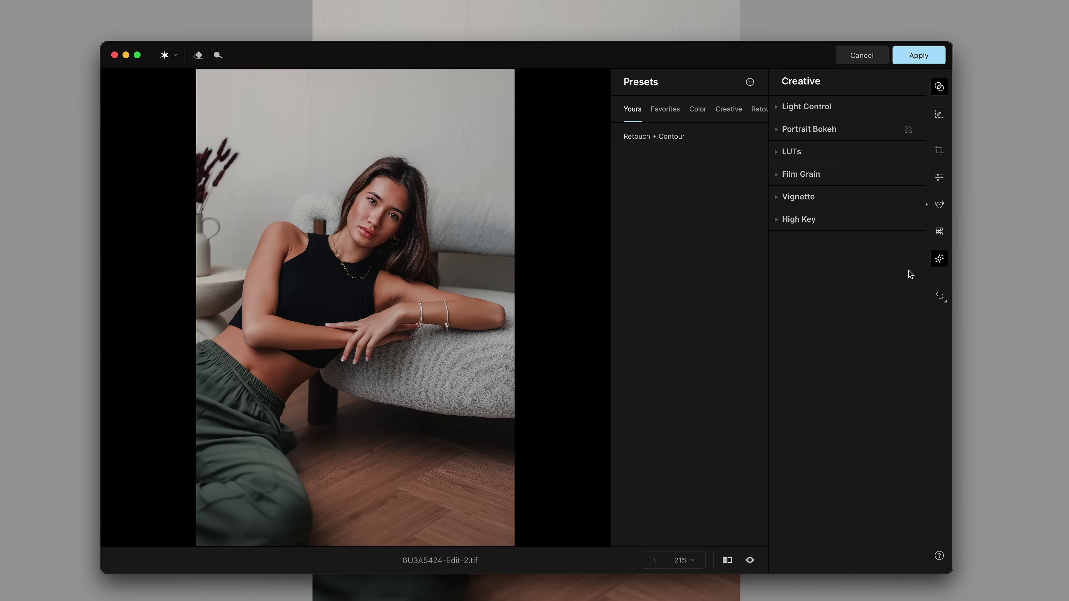
{"action": "left_click", "coordinate": [778, 107]}
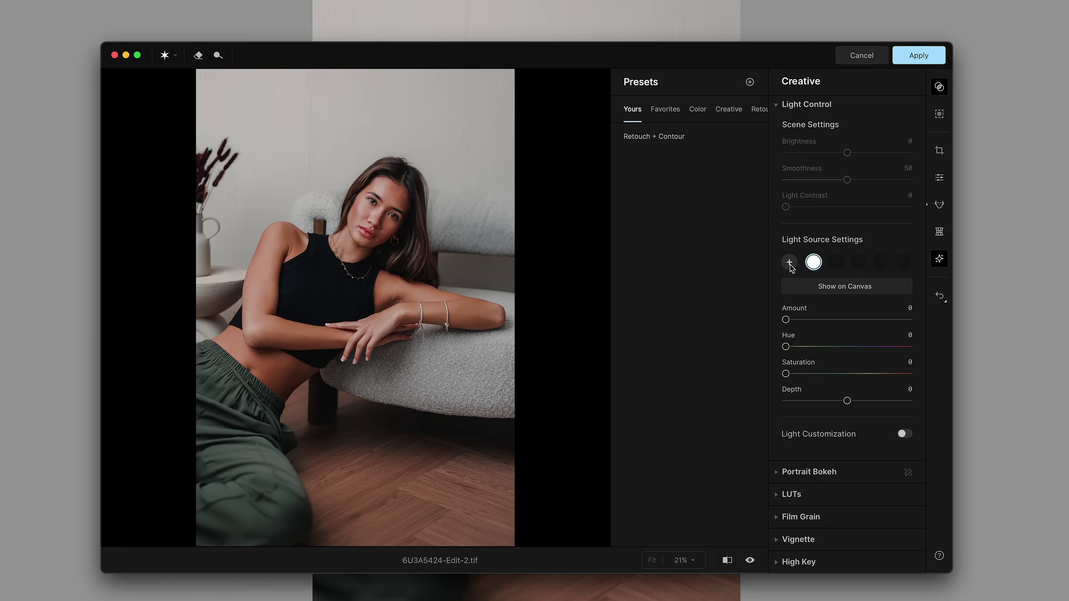
{"action": "left_click", "coordinate": [824, 283]}
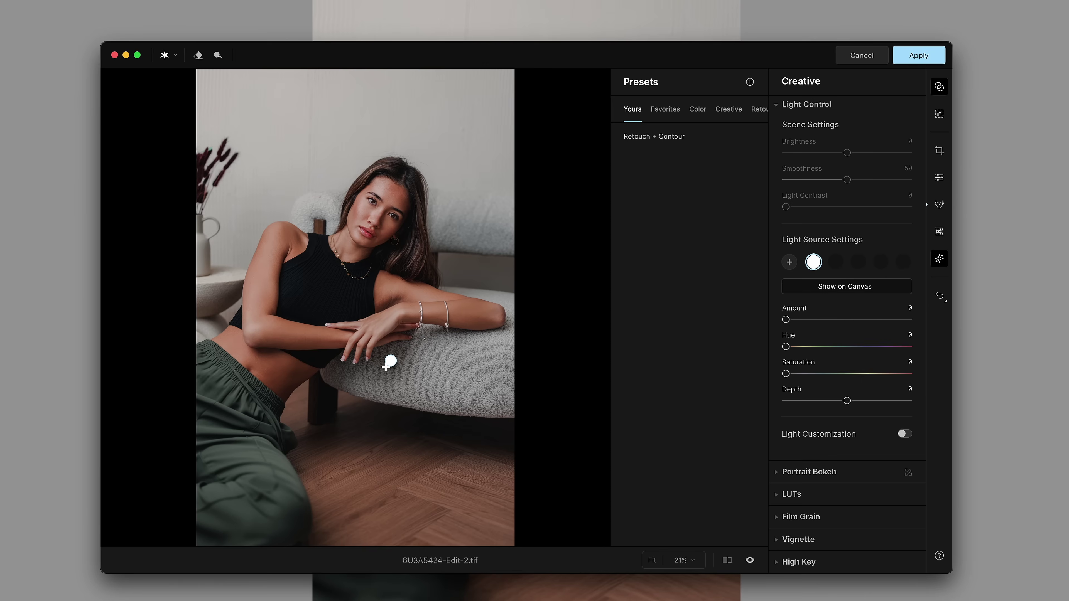
{"action": "left_click_drag", "start_coordinate": [389, 360], "coordinate": [250, 158]}
{"action": "mouse_move", "coordinate": [785, 319]}
{"action": "left_mouse_down"}
{"action": "mouse_move", "coordinate": [811, 320]}
{"action": "mouse_move", "coordinate": [782, 332]}
{"action": "mouse_move", "coordinate": [796, 332]}
{"action": "left_mouse_up"}
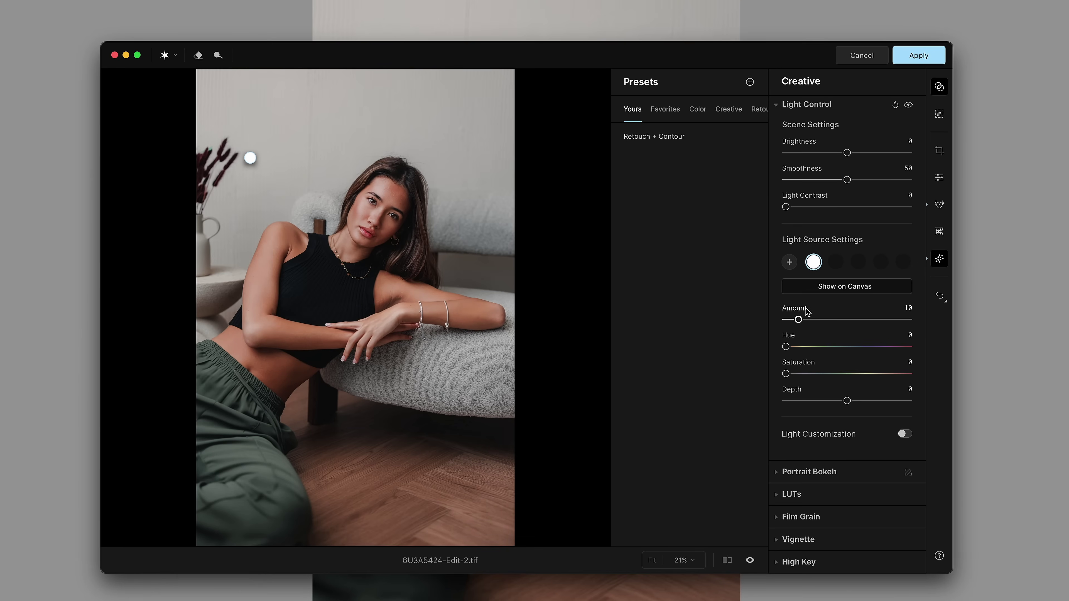
Step: Move the light source onto the forearm above the bracelets, comparing the photo with and without Light Control
{"action": "left_click", "coordinate": [908, 105]}
{"action": "left_click_drag", "start_coordinate": [251, 159], "coordinate": [426, 282]}
{"action": "left_click", "coordinate": [909, 106]}
{"action": "left_click", "coordinate": [909, 105]}
{"action": "left_click", "coordinate": [909, 106]}
{"action": "left_click", "coordinate": [909, 105]}
{"action": "left_click", "coordinate": [909, 106]}
{"action": "left_click", "coordinate": [909, 106]}
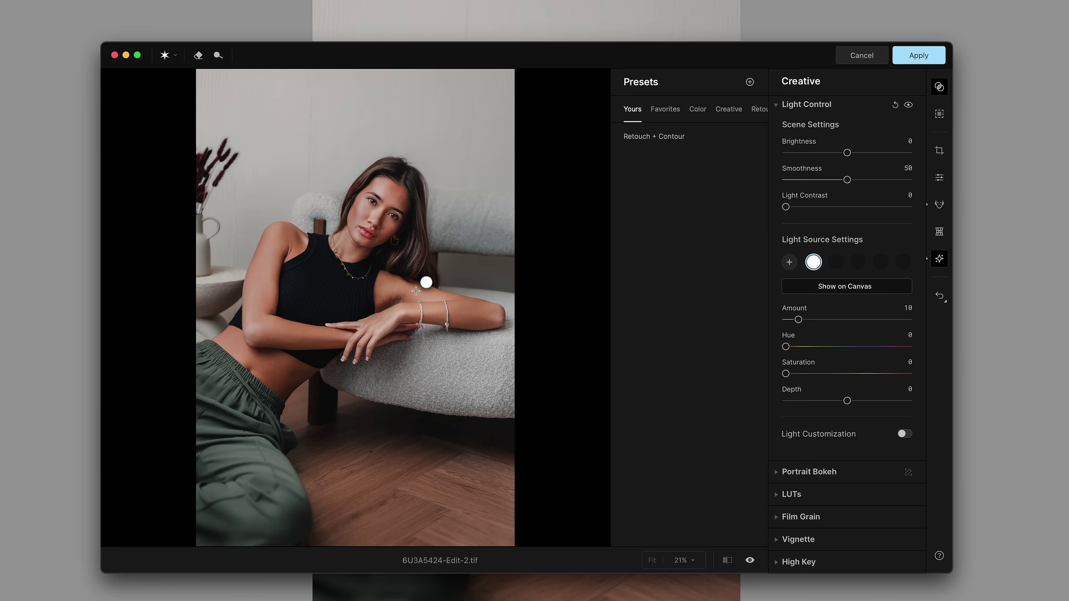
{"action": "left_click_drag", "start_coordinate": [426, 282], "coordinate": [427, 296]}
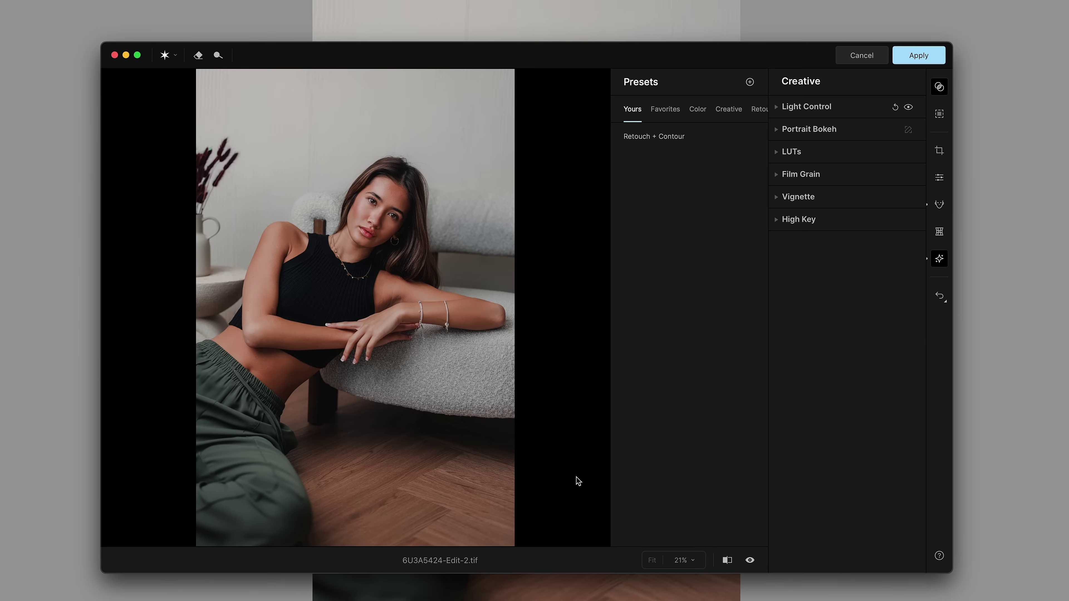
Step: Compare the portrait before and after at 50% zoom and apply the retouch back to Lightroom Classic
{"action": "left_click", "coordinate": [704, 561]}
{"action": "left_click", "coordinate": [671, 458]}
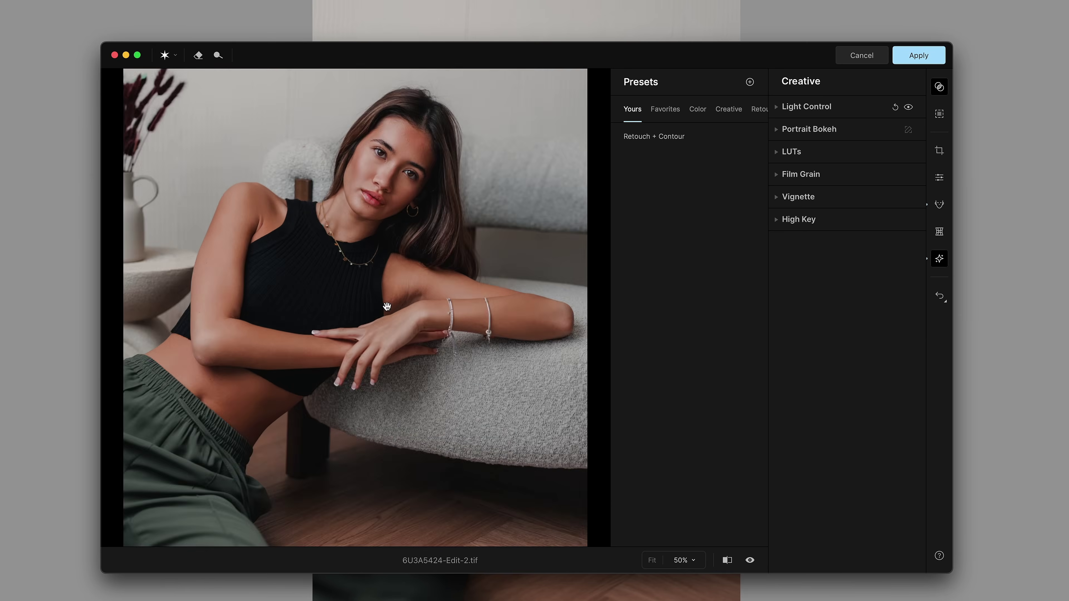
{"action": "left_click_drag", "start_coordinate": [356, 332], "coordinate": [343, 408]}
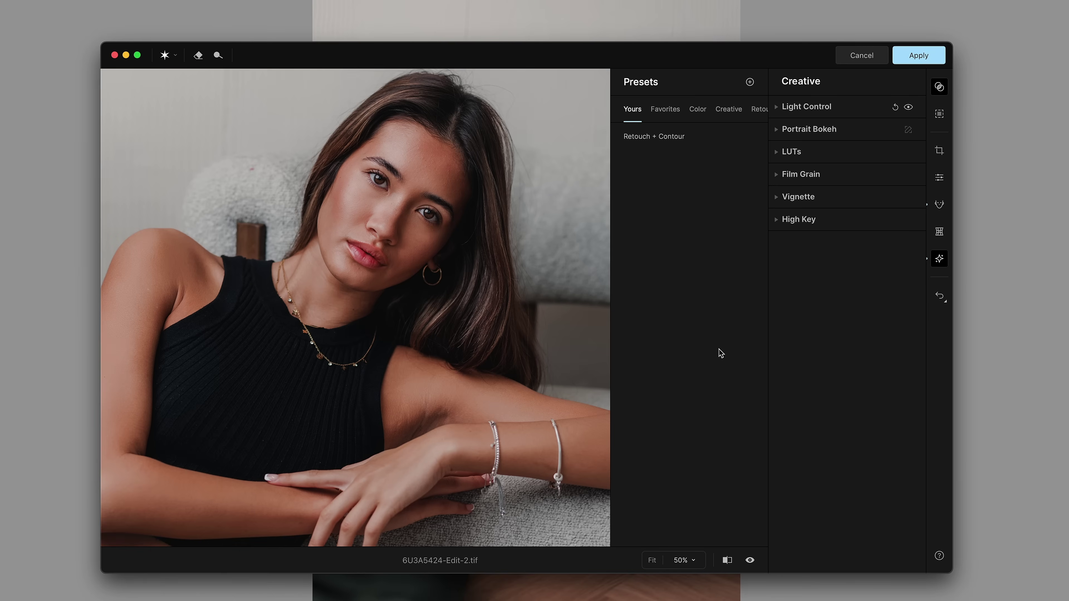
{"action": "left_click", "coordinate": [750, 561]}
{"action": "left_click", "coordinate": [942, 50]}
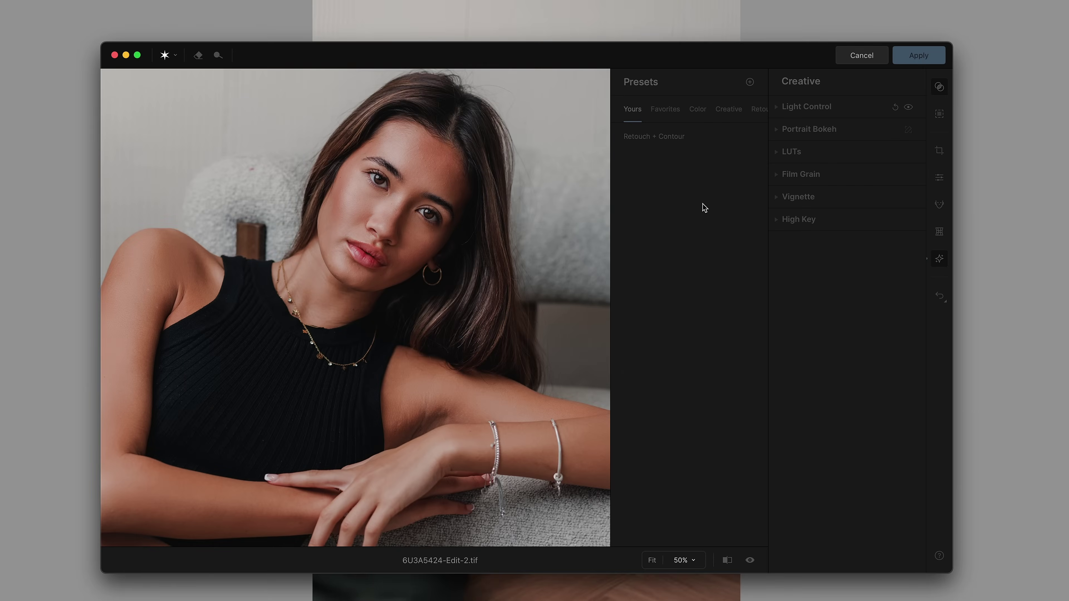
{"action": "key", "text": "Return"}
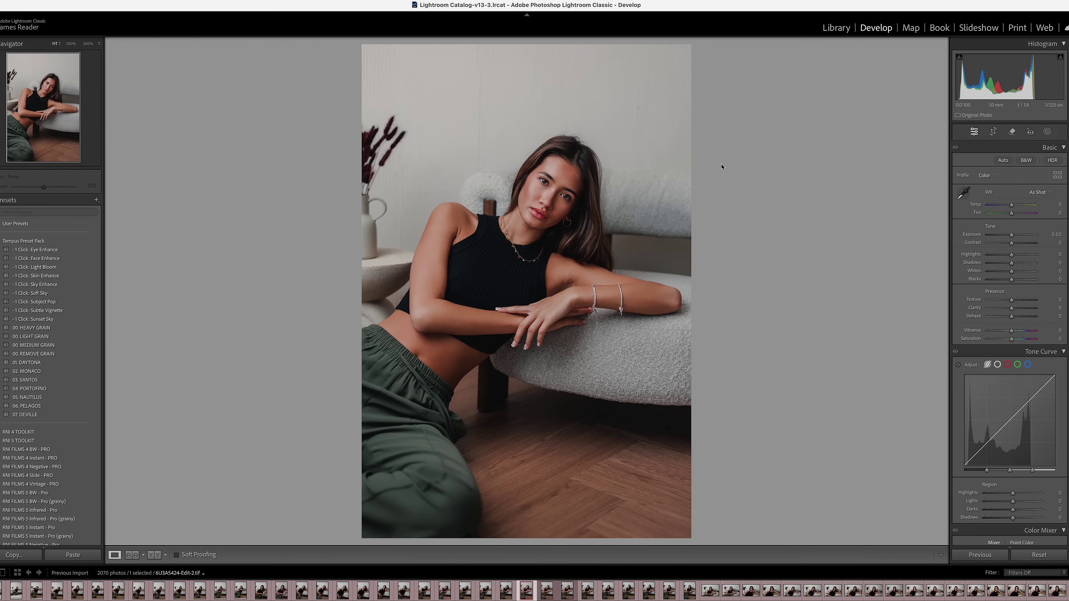
Step: Compare the retouched portrait with the original close up on the face in Lightroom Classic's Develop view
{"action": "key", "text": "z"}
{"action": "key", "text": "Left"}
{"action": "key", "text": "Right"}
{"action": "key", "text": "Left"}
{"action": "key", "text": "Right"}
{"action": "key", "text": "Left"}
{"action": "key", "text": "Right"}
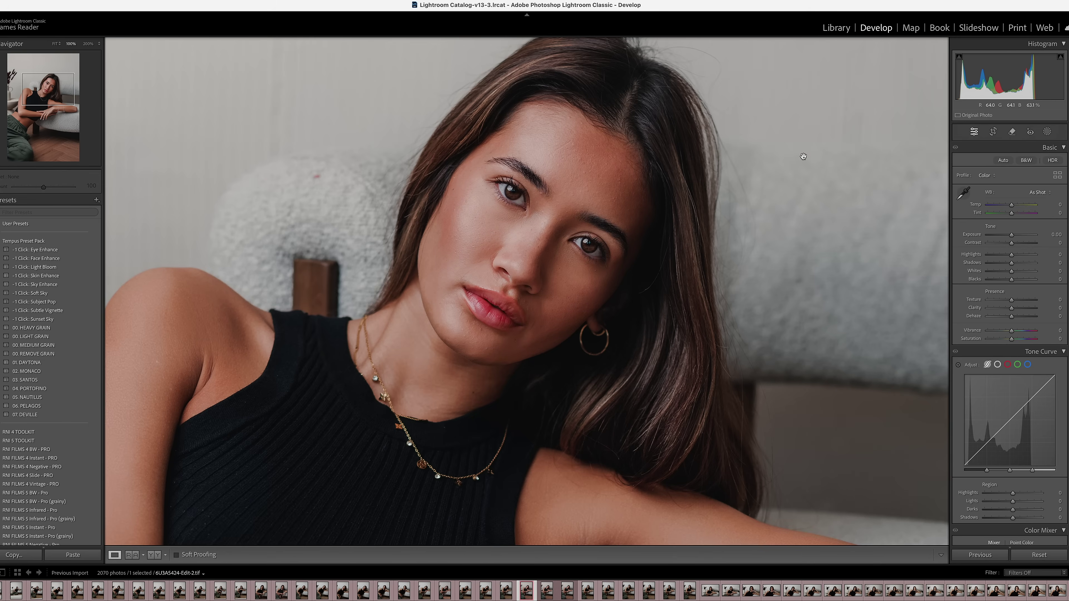
{"action": "key", "text": "z"}
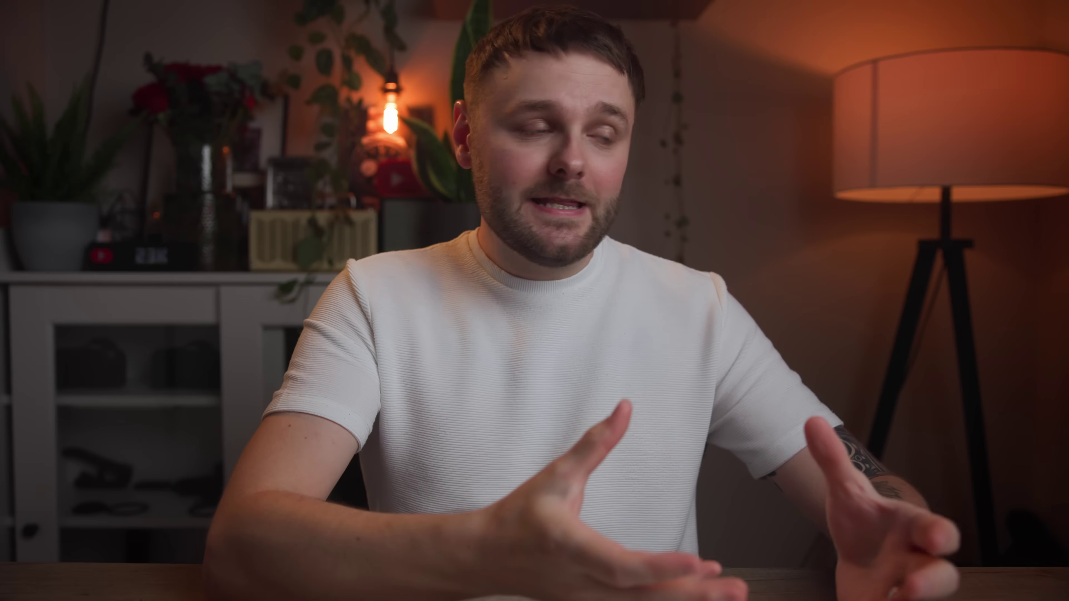